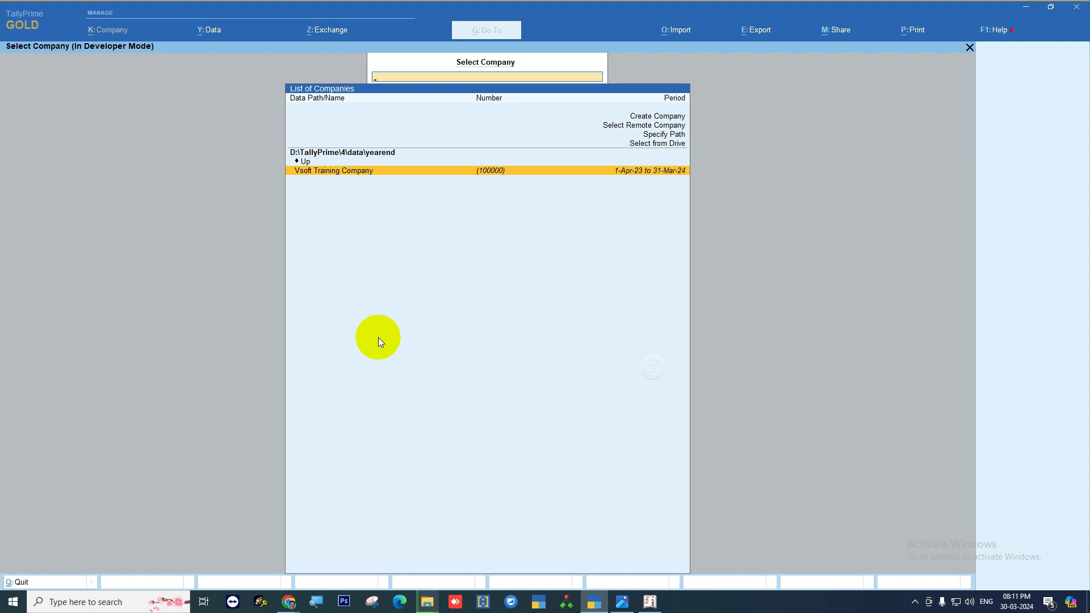
- Open Vsoft Training Company from the yearend data folder and start a company data backup
key("Return")
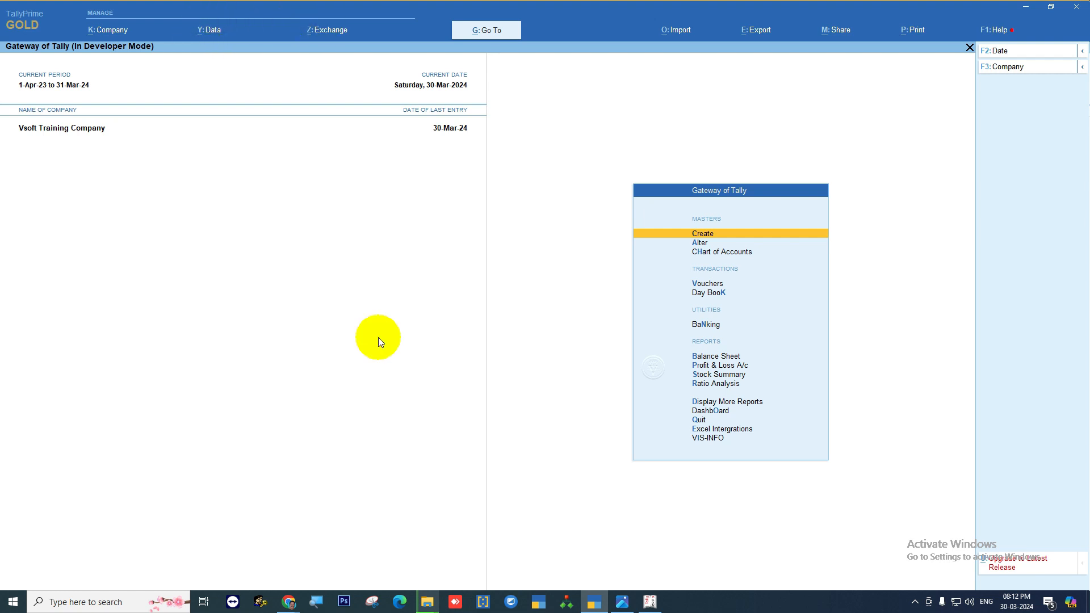
left_click(213, 33)
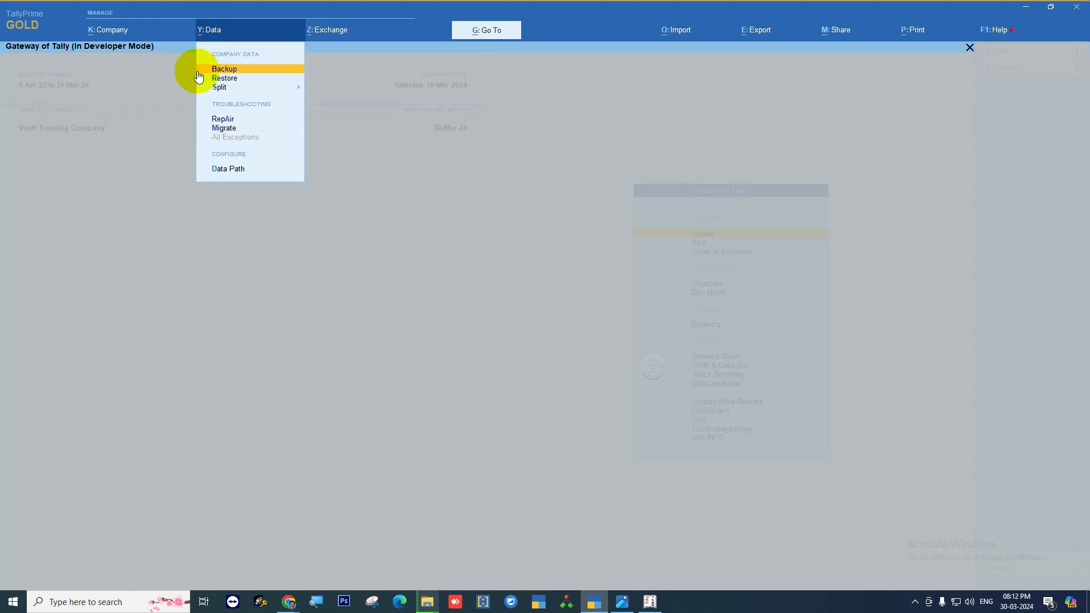
left_click(225, 69)
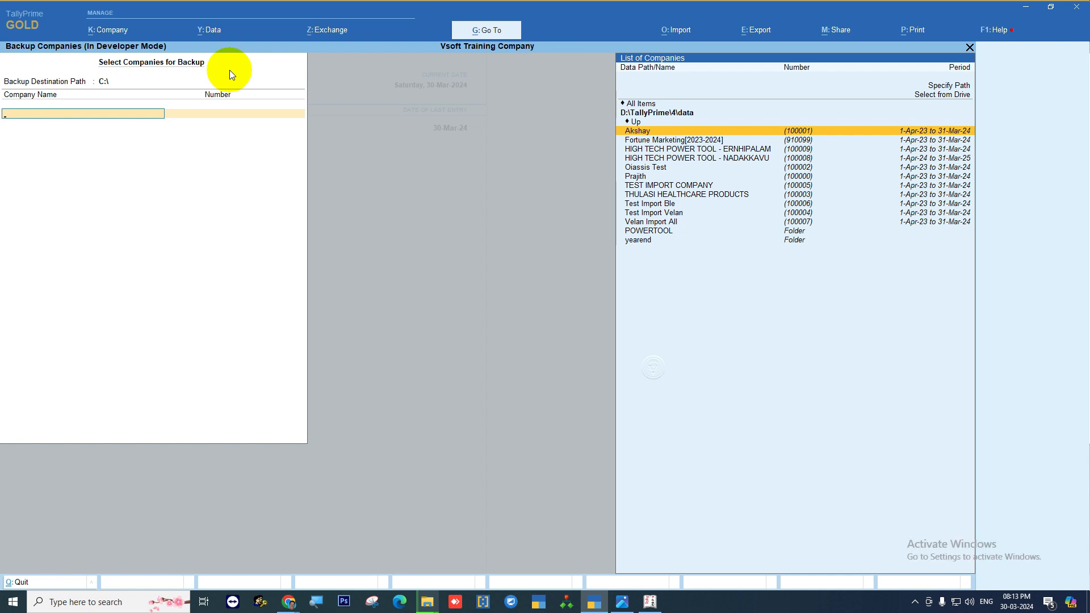
- Set the backup destination path to a new folder, E:\tallybackup\31-3-2024, and agree to create it
key("BackSpace")
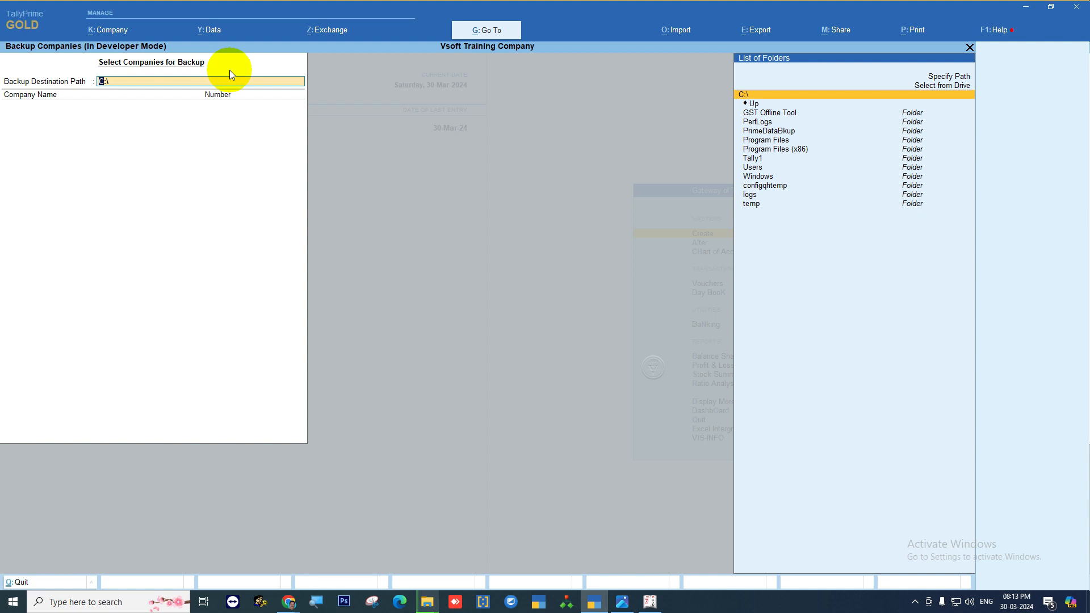
type("E:")
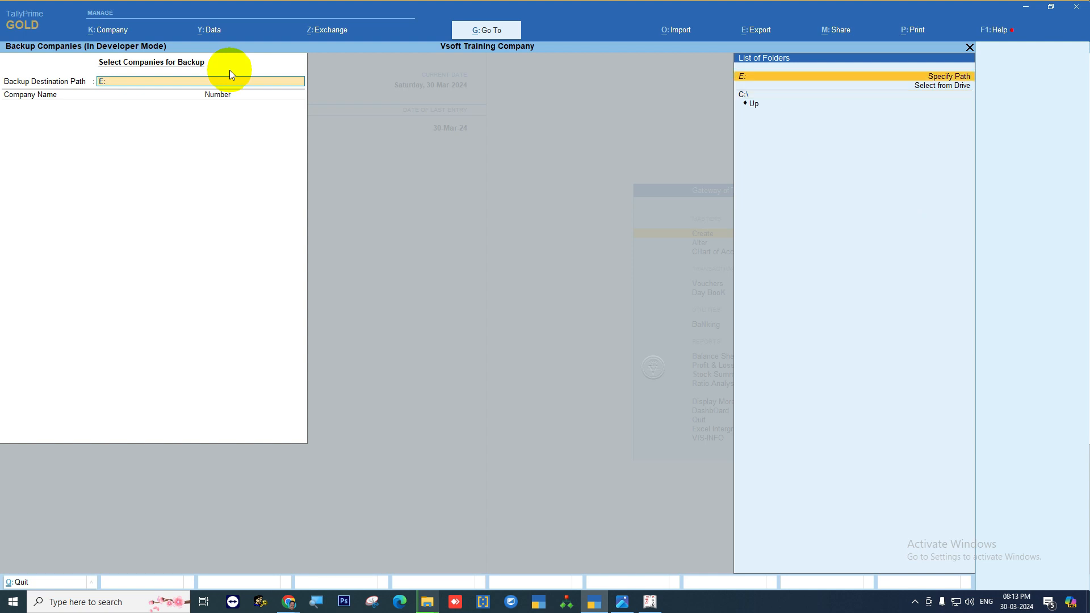
type("\\tallybackup\\")
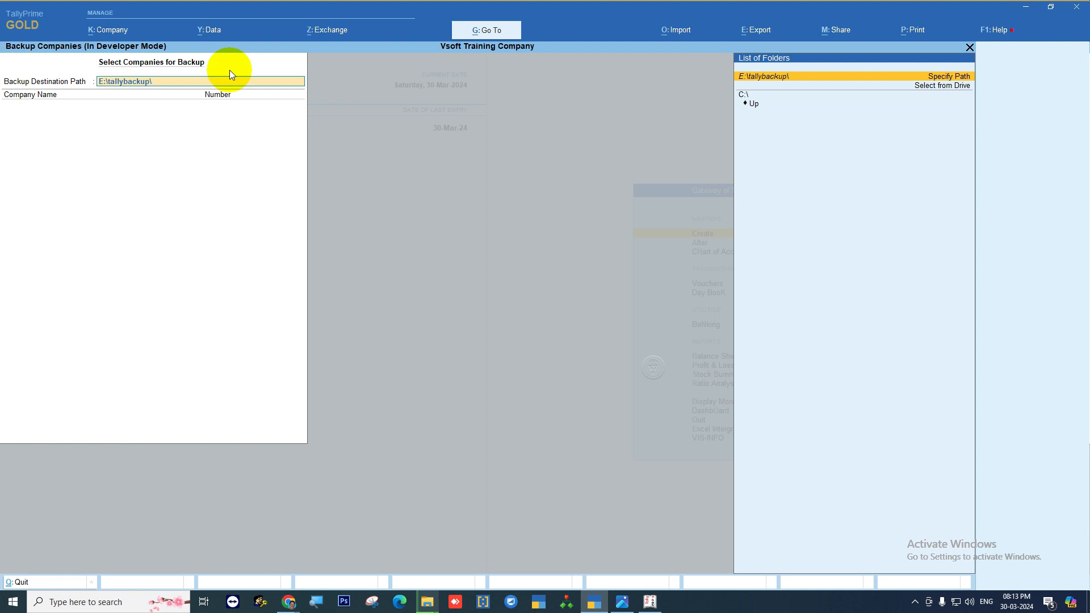
key("BackSpace")
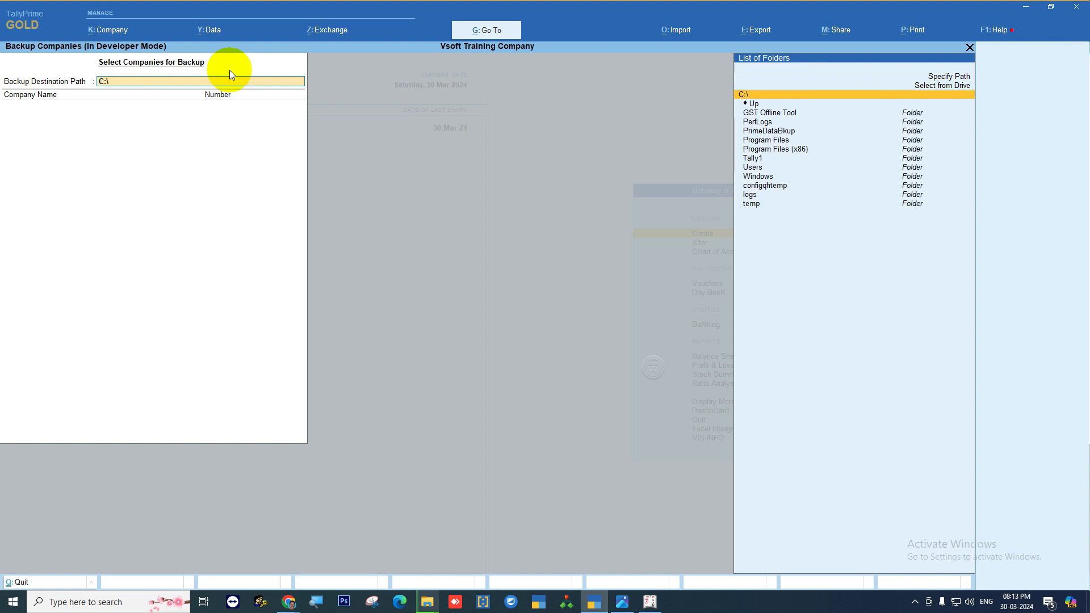
type("E:")
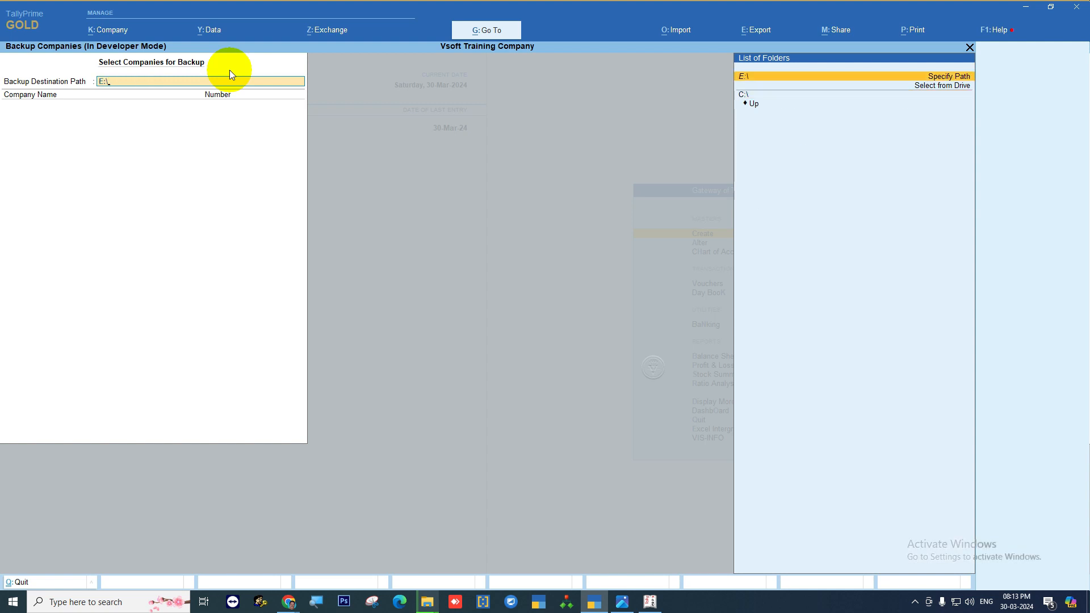
type("\tallybackup\\")
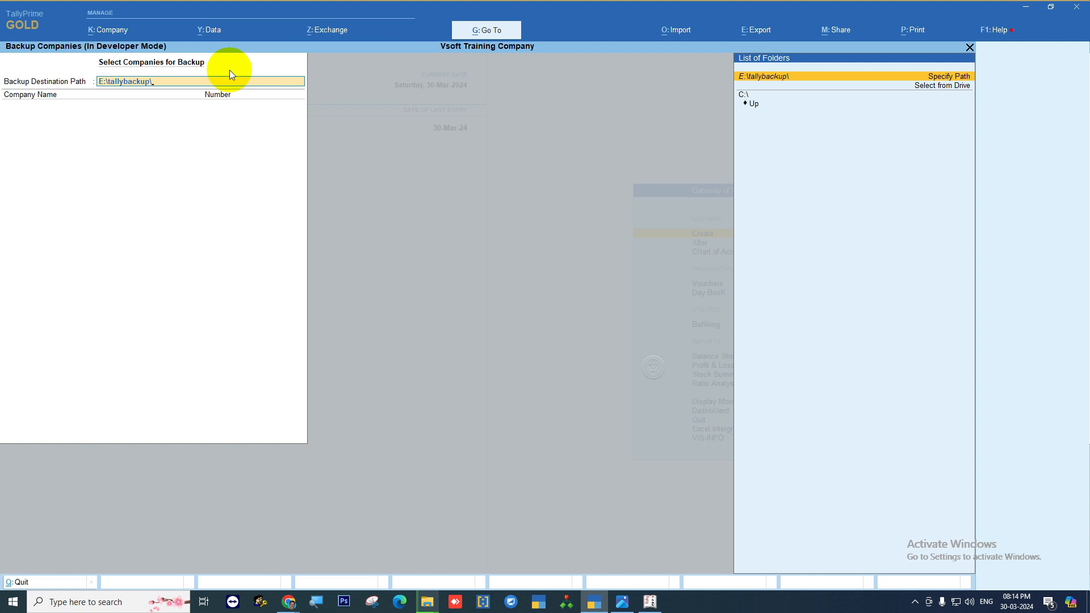
type("31-3-2024")
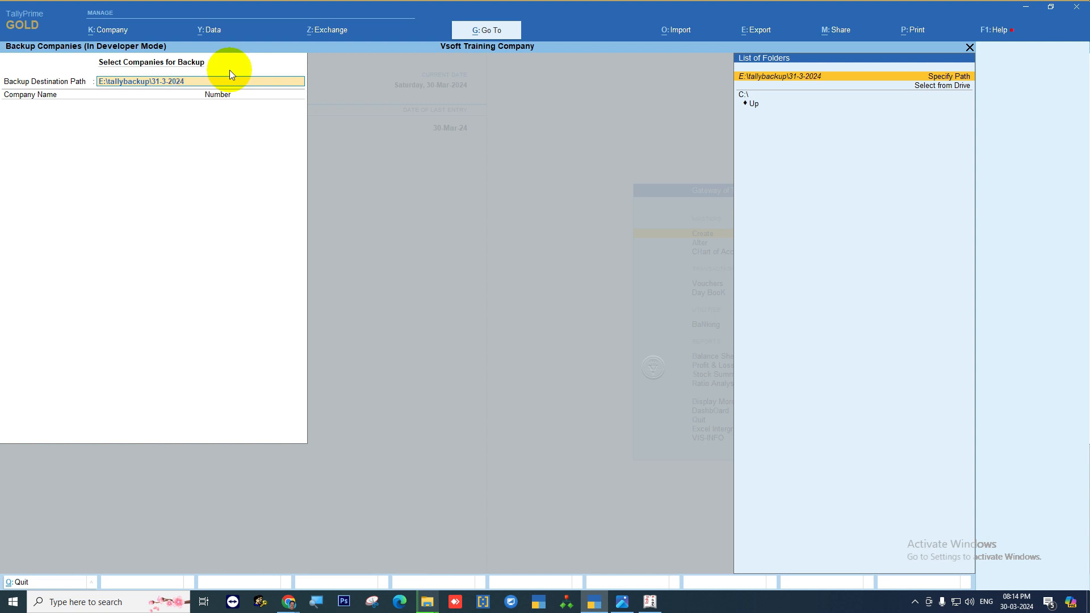
key("Return")
key("Return")
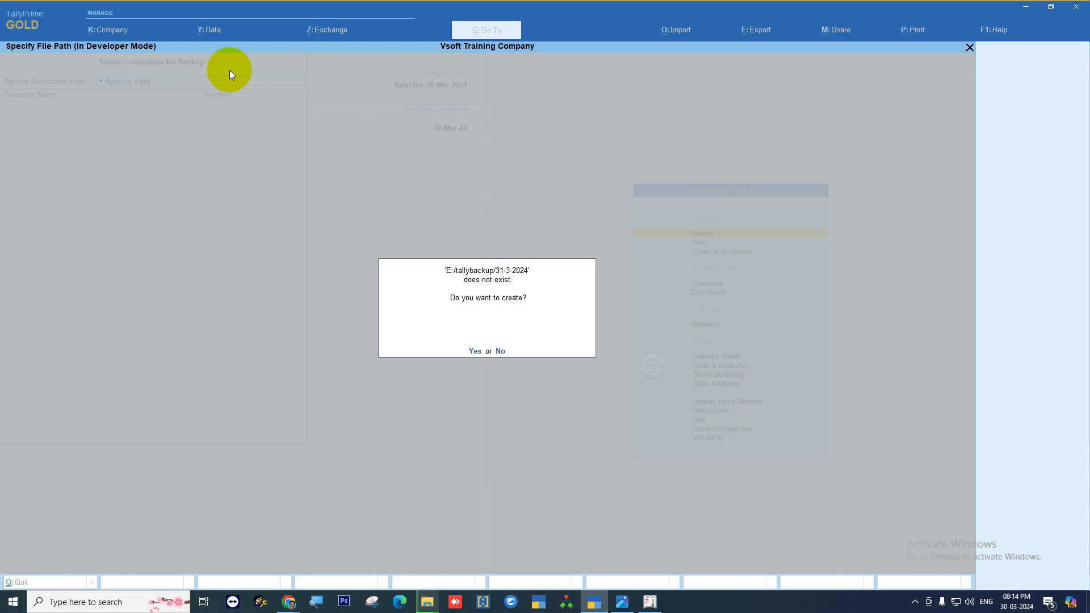
key("y")
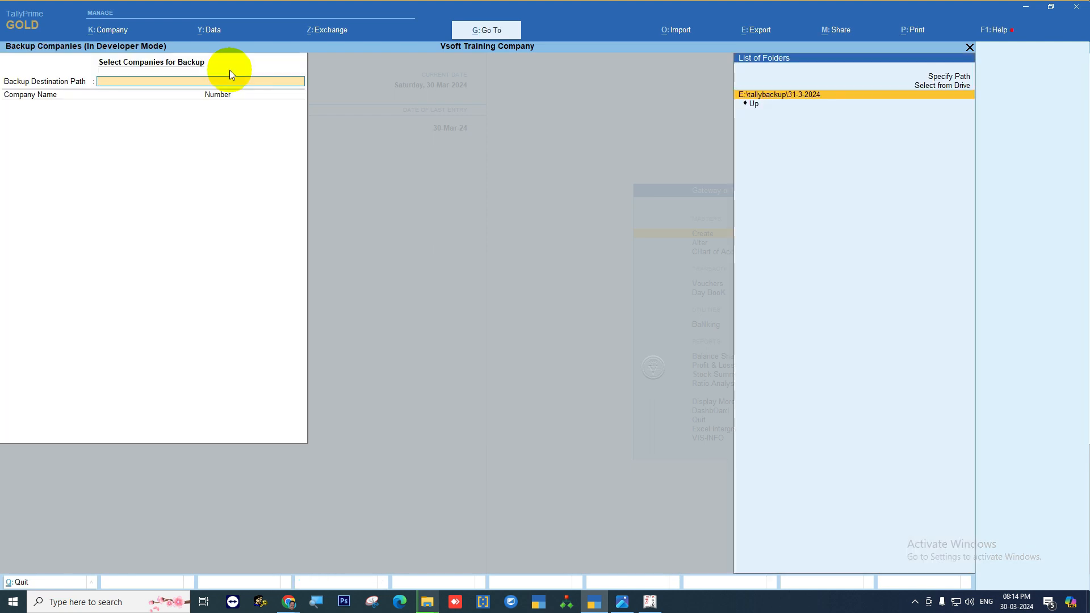
key("Return")
key("Up")
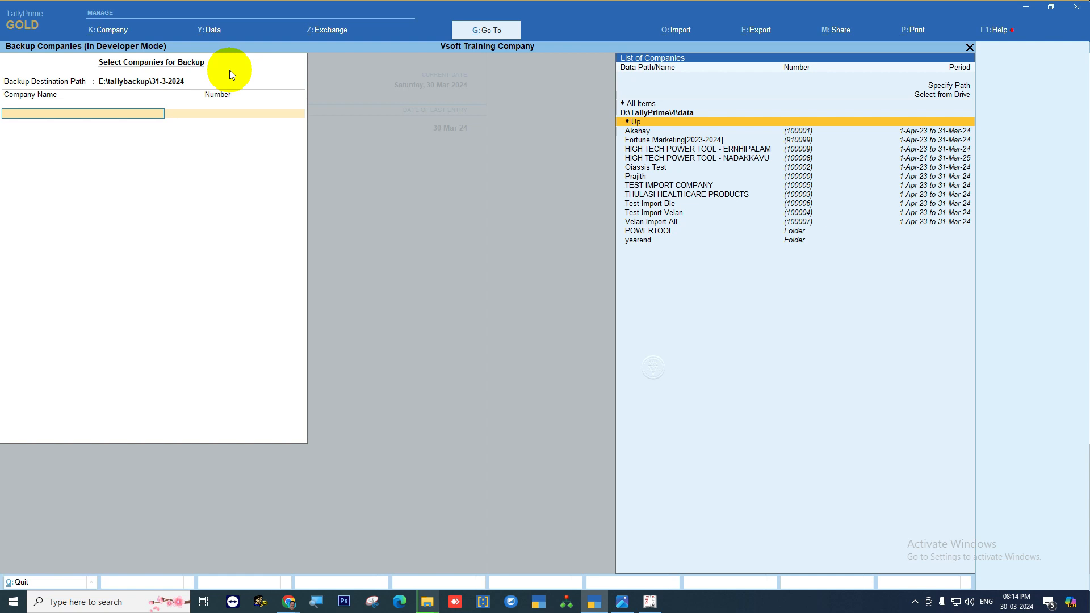
key("Return")
key("Down")
key("Down")
key("Down")
key("Down")
key("Down")
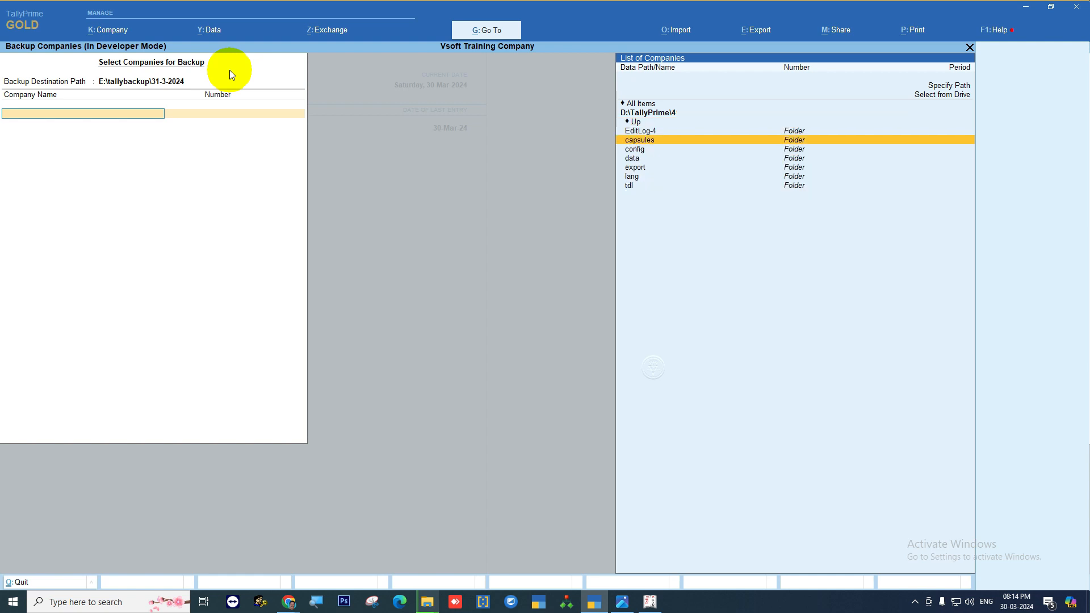
key("Down")
key("Down")
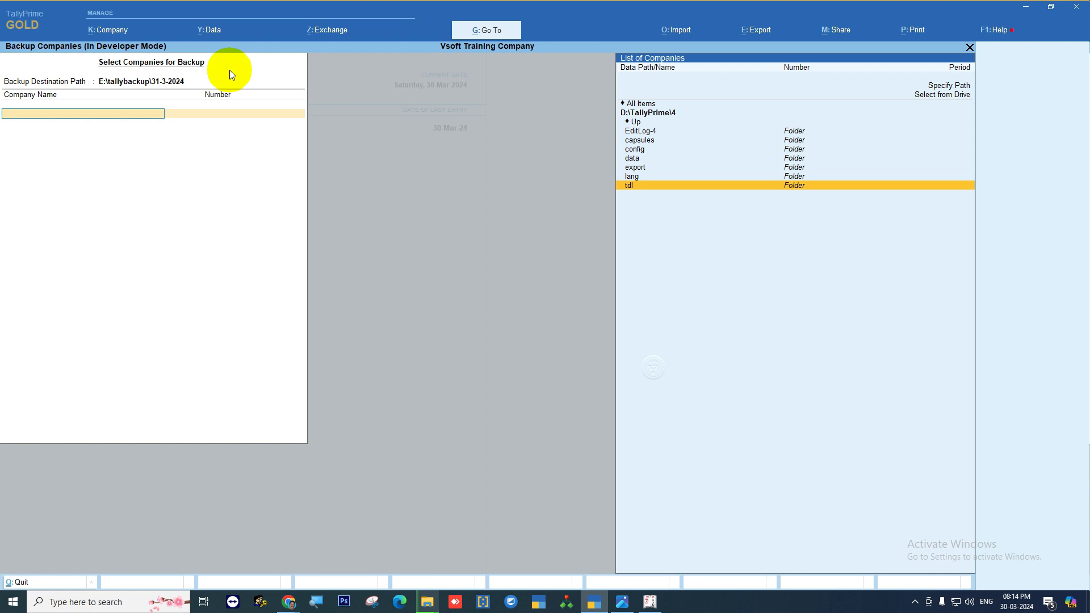
key("Up")
key("Up")
key("Up")
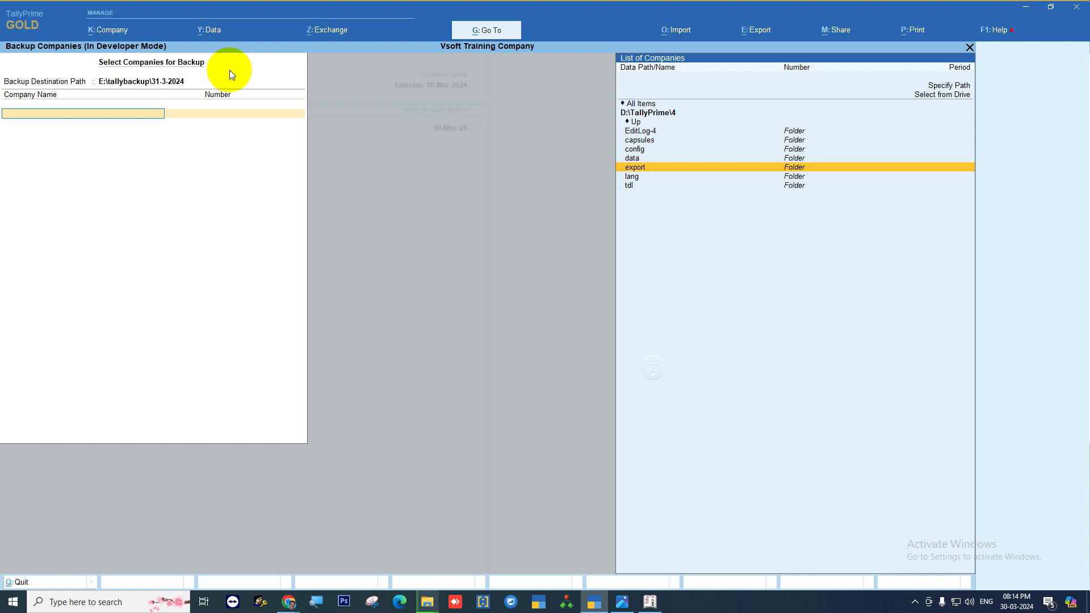
key("Return")
key("Down")
key("Down")
key("Down")
key("Down")
key("Down")
key("Down")
key("Down")
key("Down")
key("Down")
key("Down")
key("Down")
key("Down")
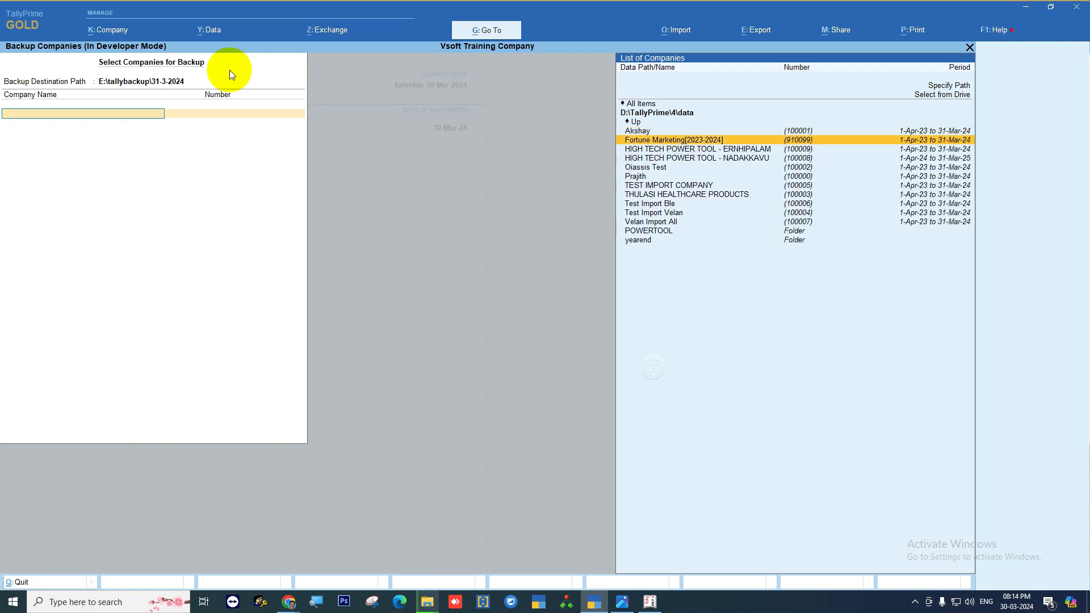
key("Return")
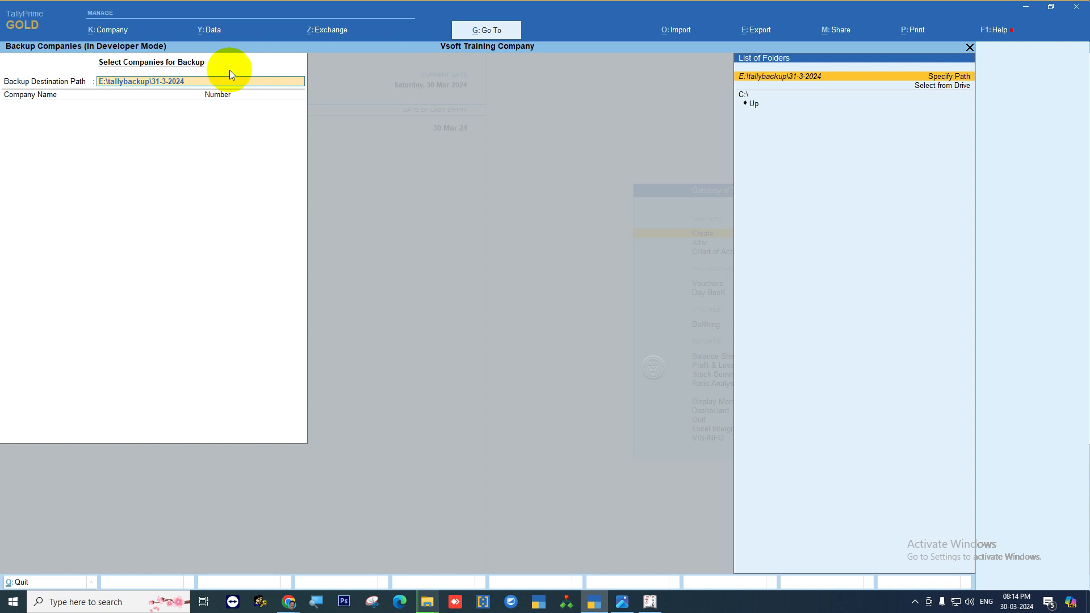
- Accept E:\tallybackup\31-3-2024 as the file path and choose it as the backup destination
key("Return")
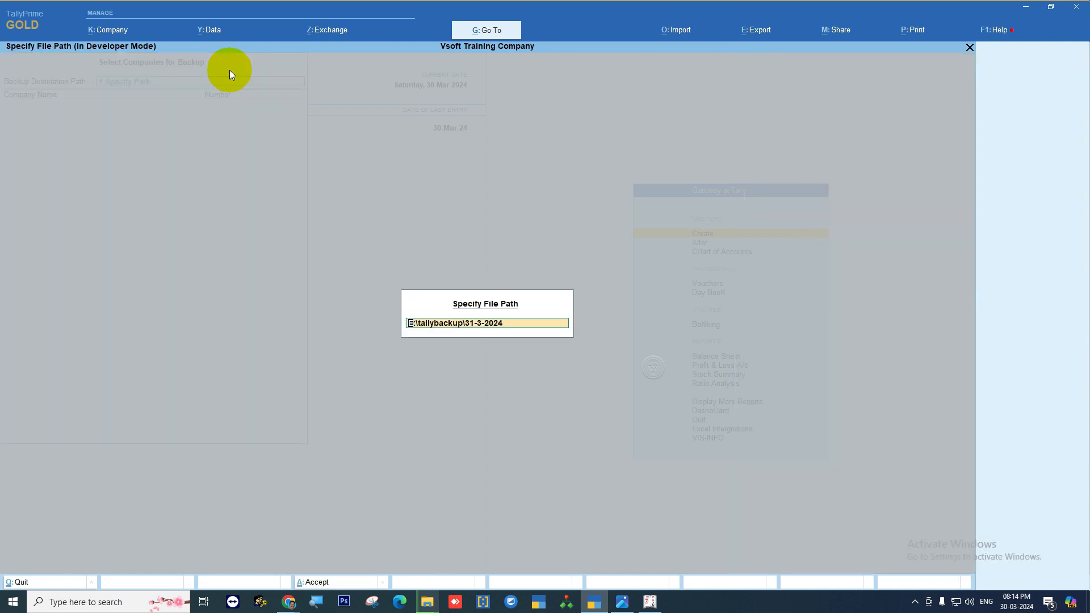
key("Return")
key("y")
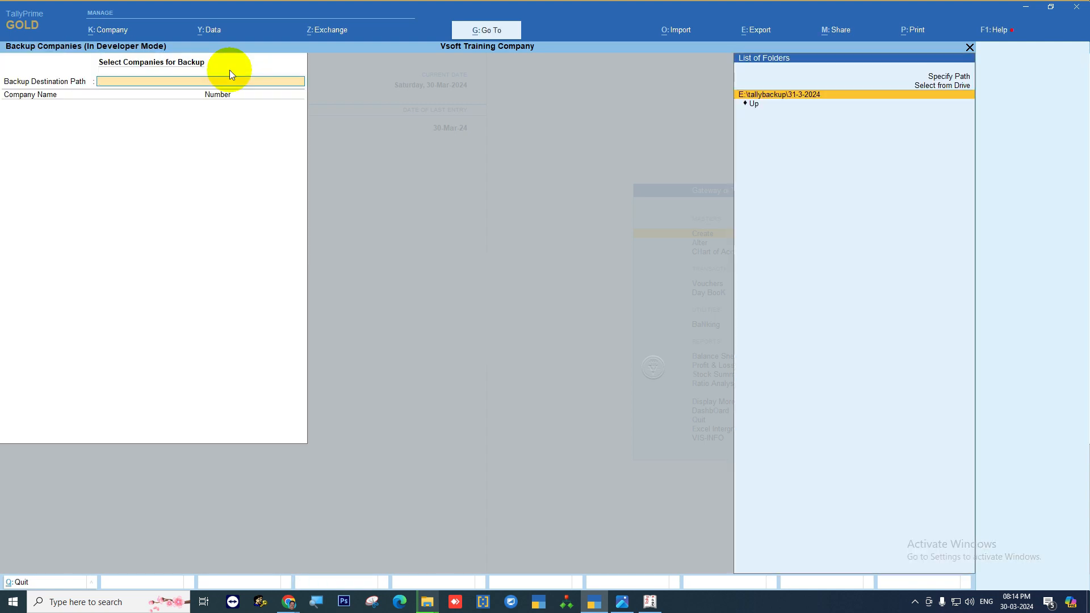
key("Return")
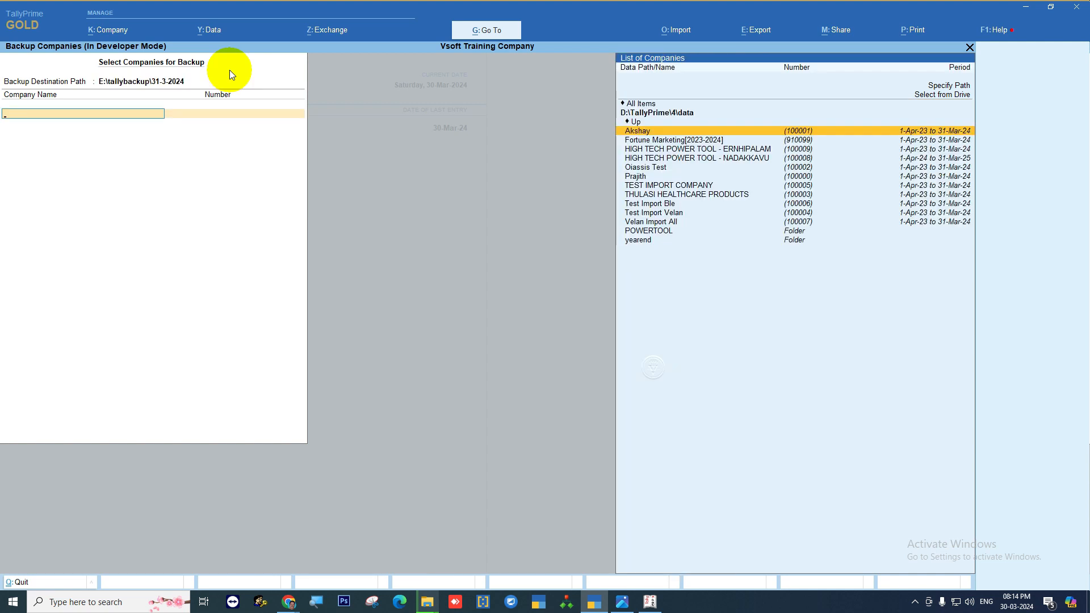
- Choose Vsoft Training Company from D:\TallyPrime\4\data\yearend as the company to back up and run the backup
key("Down")
key("Down")
key("Down")
key("Down")
key("Down")
key("Down")
key("Down")
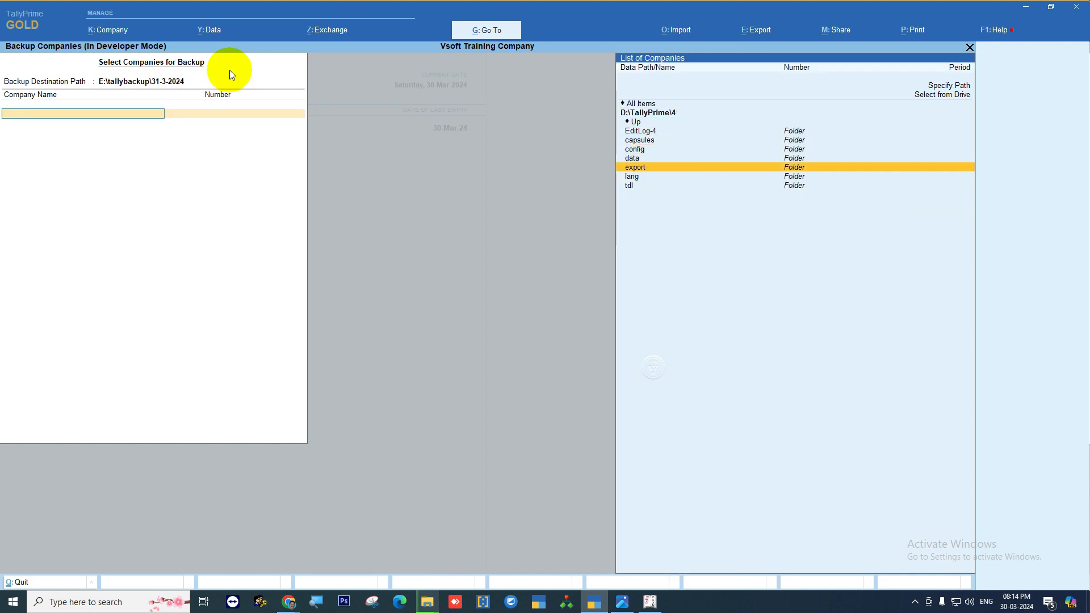
key("Up")
key("Up")
key("Up")
key("Return")
key("Down")
key("Down")
key("Down")
key("Down")
key("Down")
key("Down")
key("Down")
key("Down")
key("Down")
key("Down")
key("Down")
key("Down")
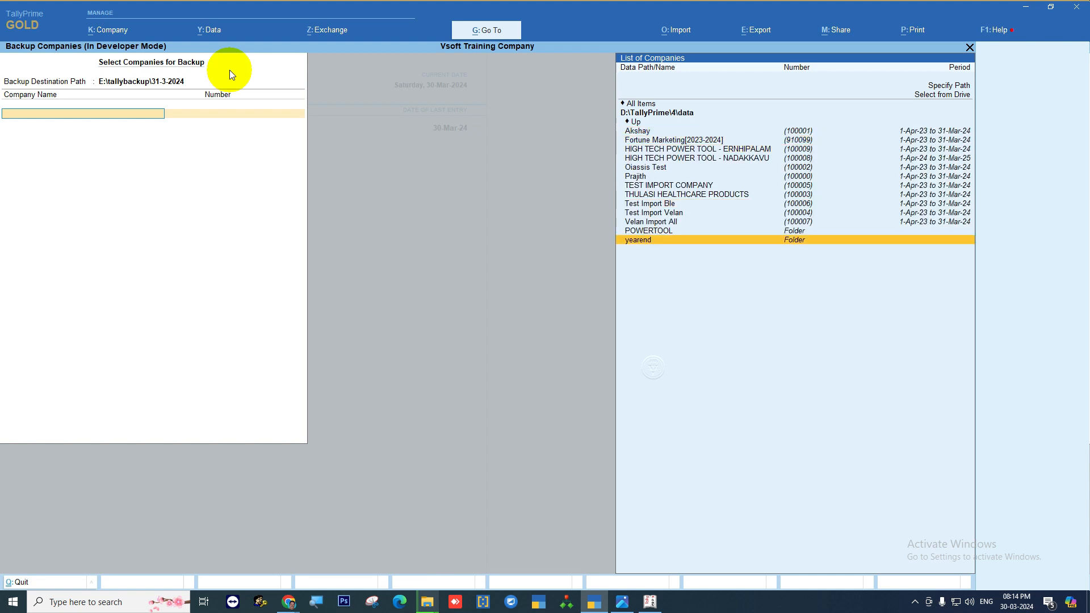
key("Return")
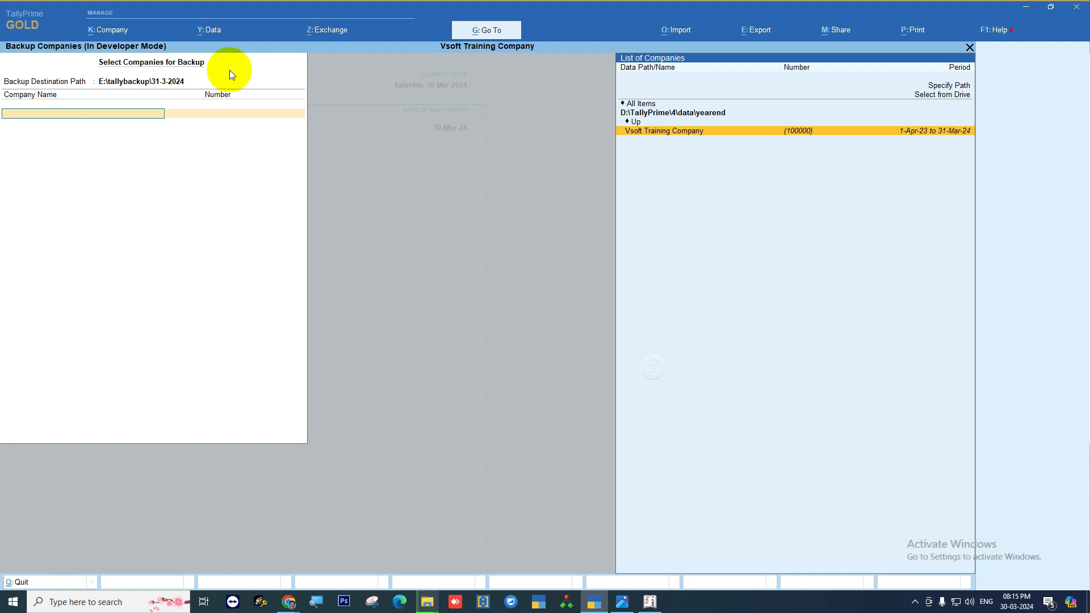
key("Return")
key("Return")
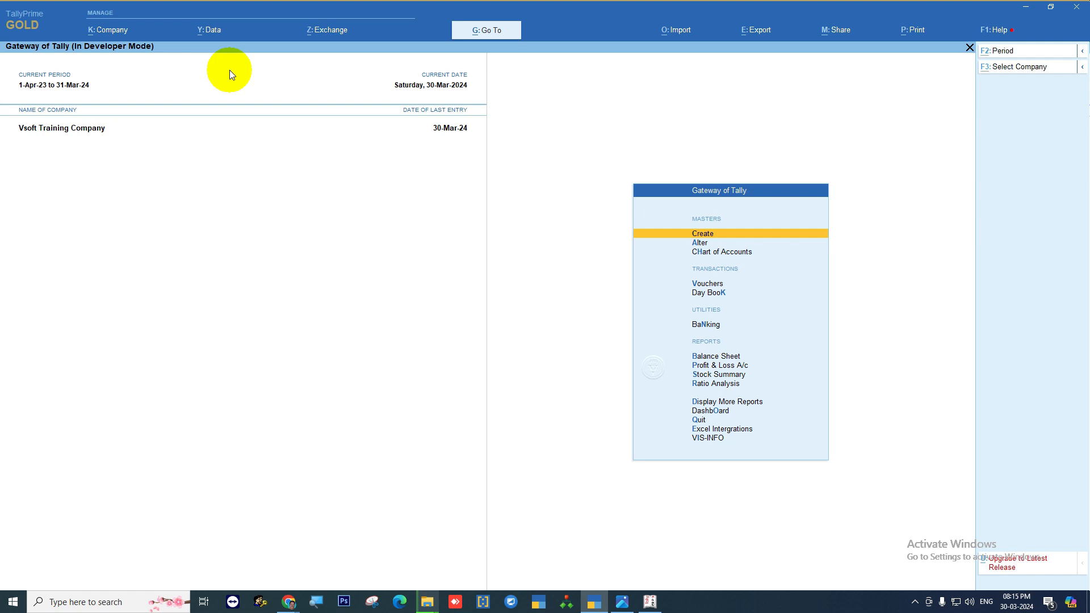
key("alt+F2")
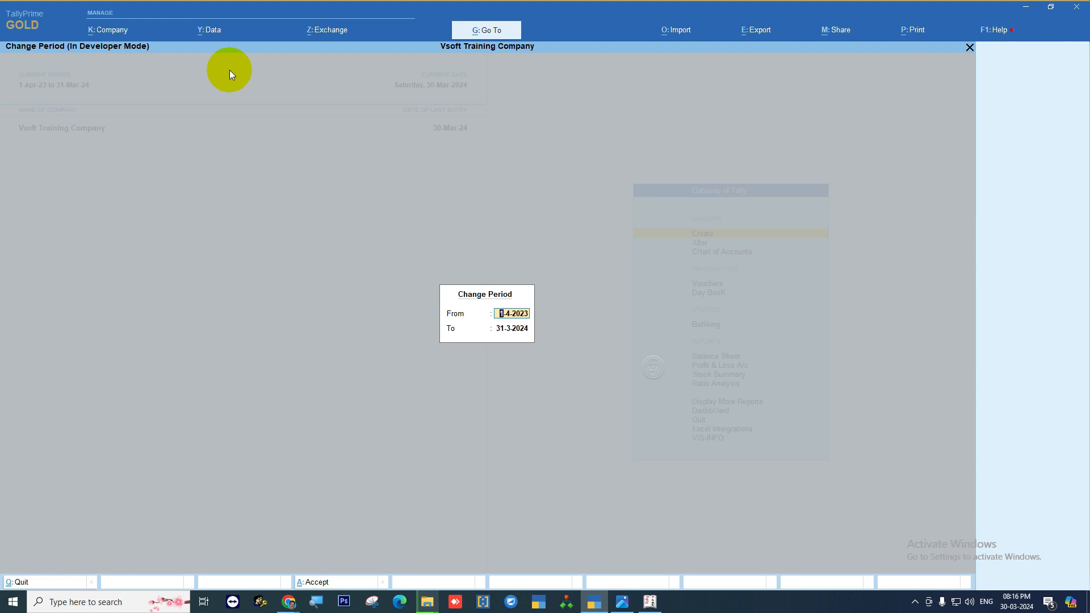
type("1-4-2024")
key("Return")
type("31-")
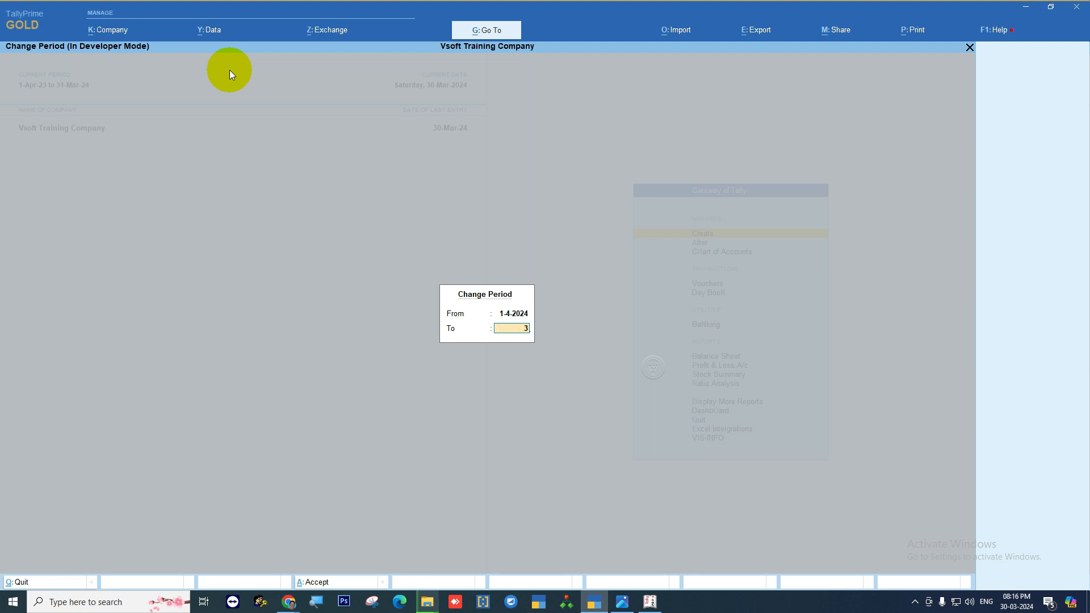
type("3-2025")
key("Return")
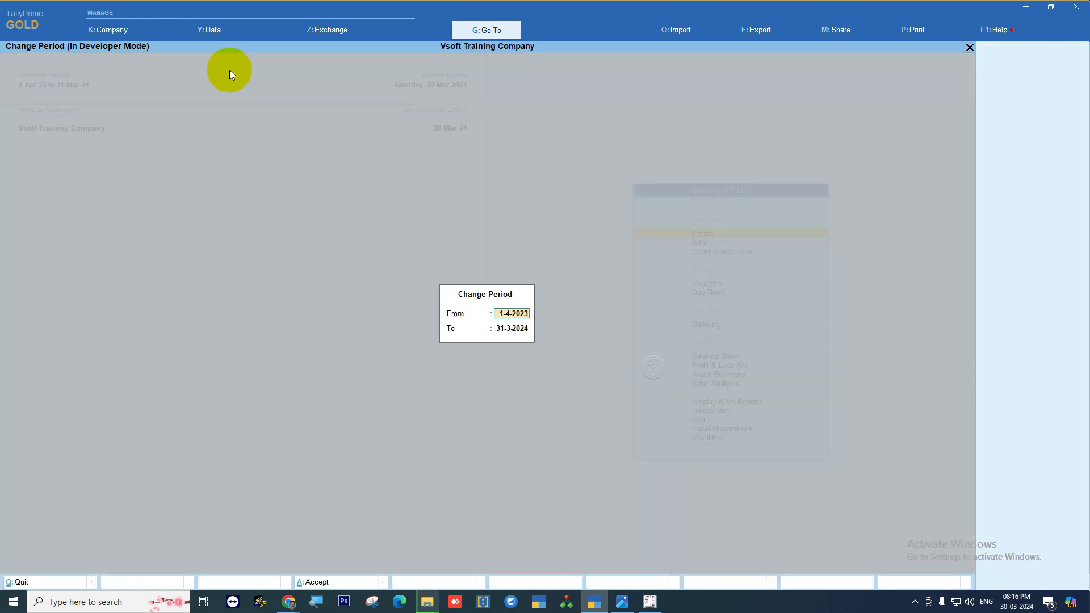
key("Return")
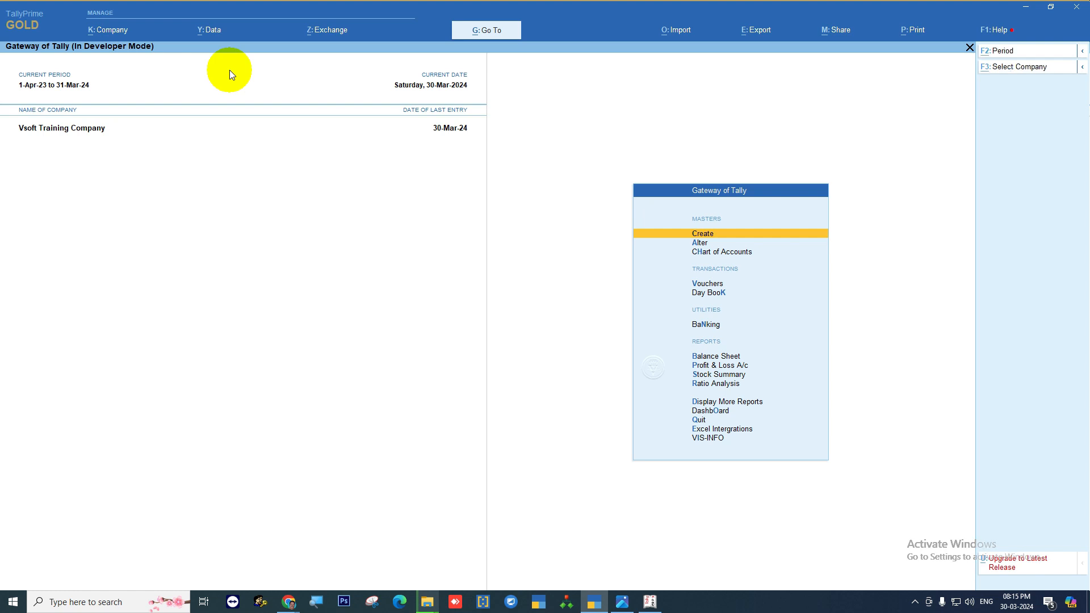
- Change the company's current period to run from 1-4-2024 to 31-3-2025
key("F2")
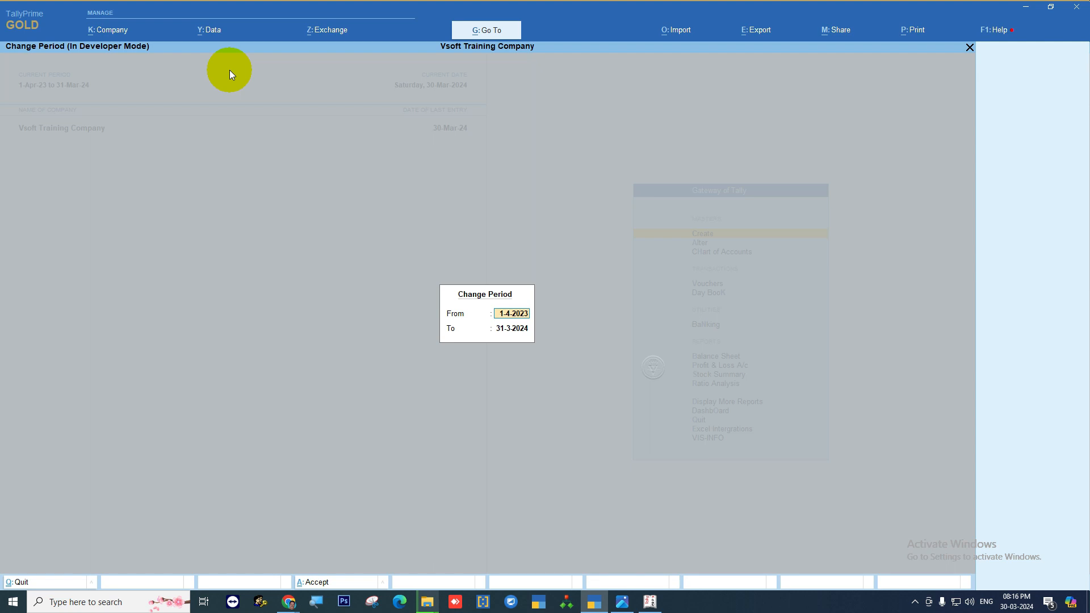
type("1-4-2024")
key("Return")
type("3")
type("2024")
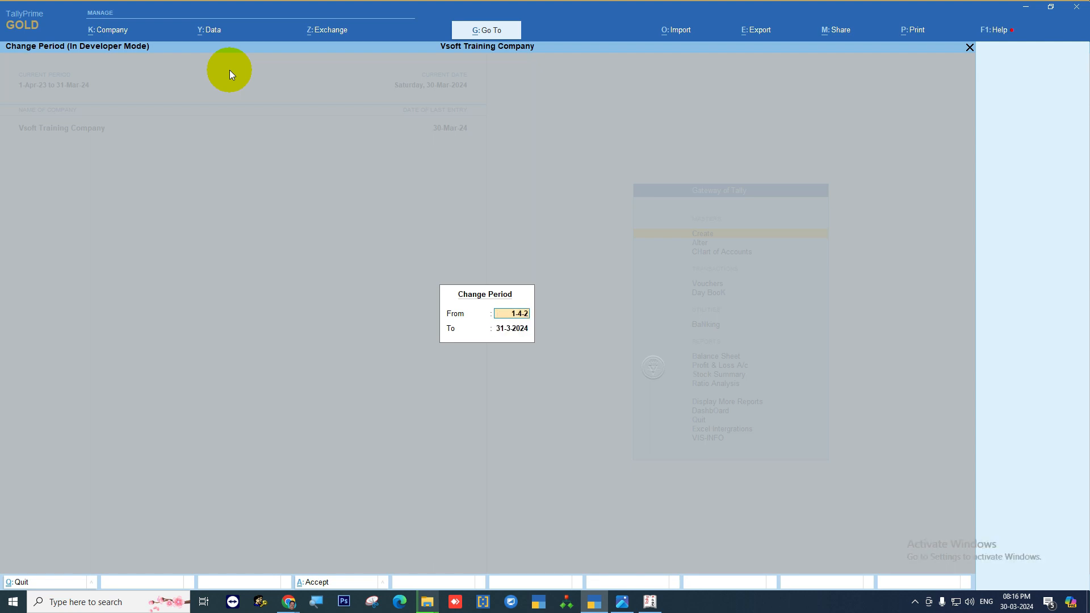
key("Return")
type("31-3-2025")
key("Return")
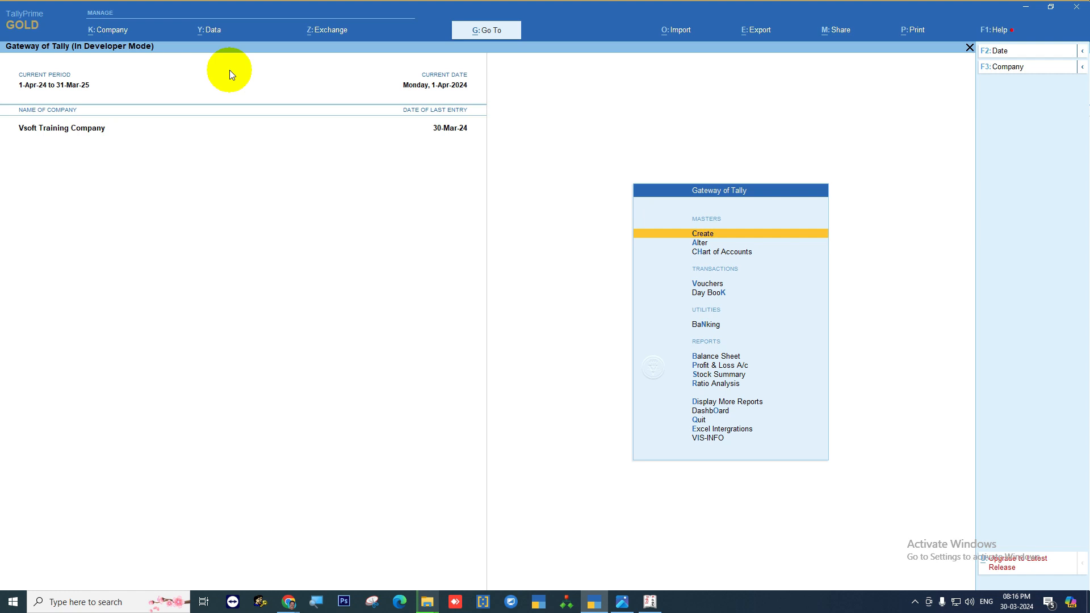
key("alt+F2")
key("Return")
key("Return")
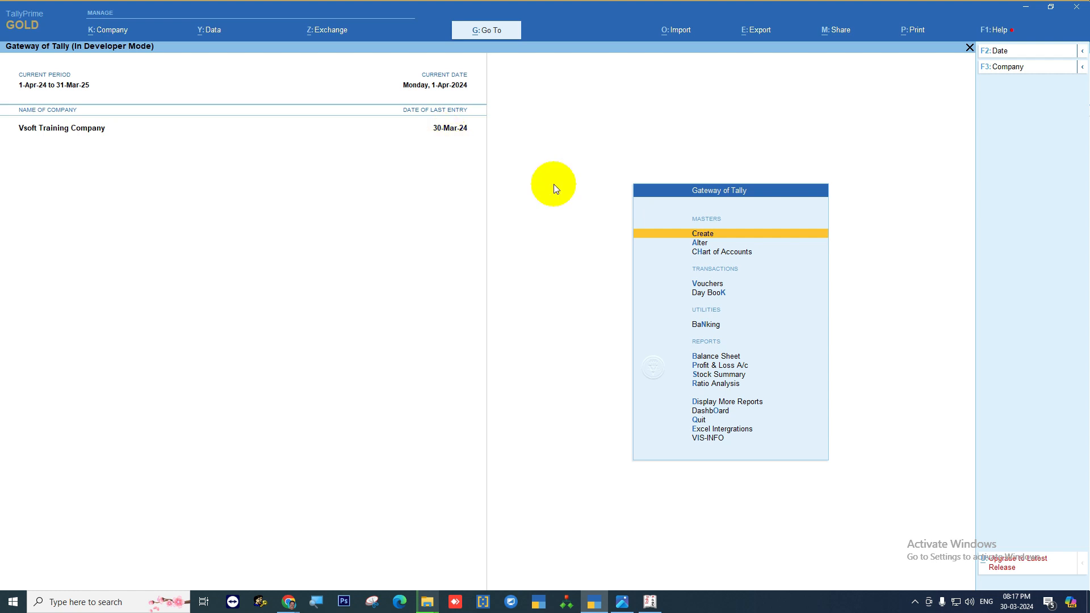
- Start a payment voucher from the Cash account and begin creating a new ledger named Rent for it
left_click(710, 284)
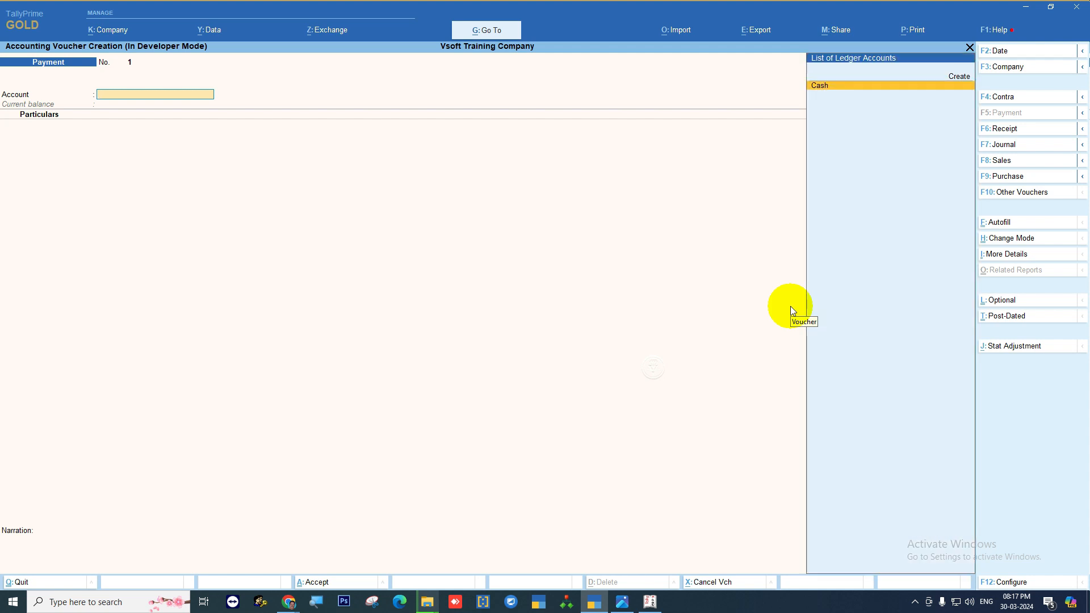
key("Return")
key("alt+c")
type("Rent")
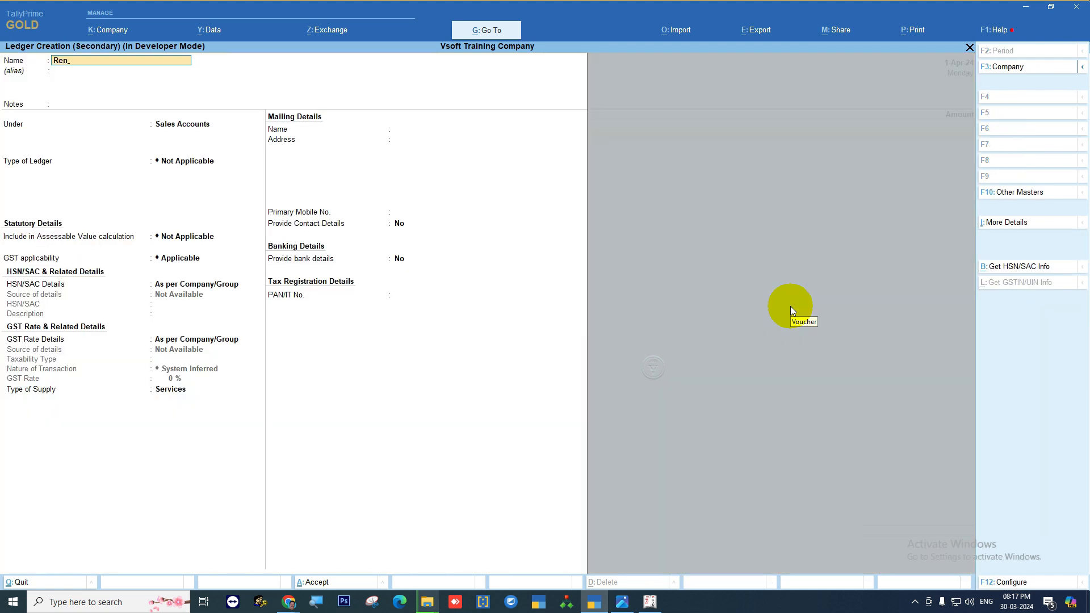
key("Return")
key("Return")
key("Return")
- Place the Rent ledger under Indirect Expenses, set its GST applicability to Not Applicable and save it
type("in")
key("Down")
key("Down")
key("Down")
key("Up")
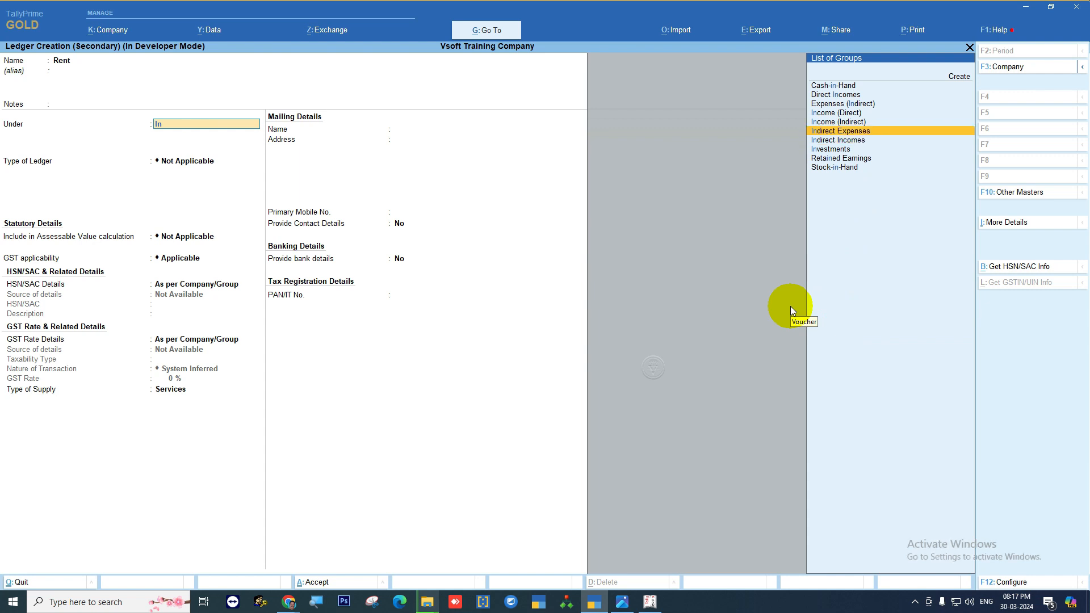
key("Return")
key("Return")
key("Return")
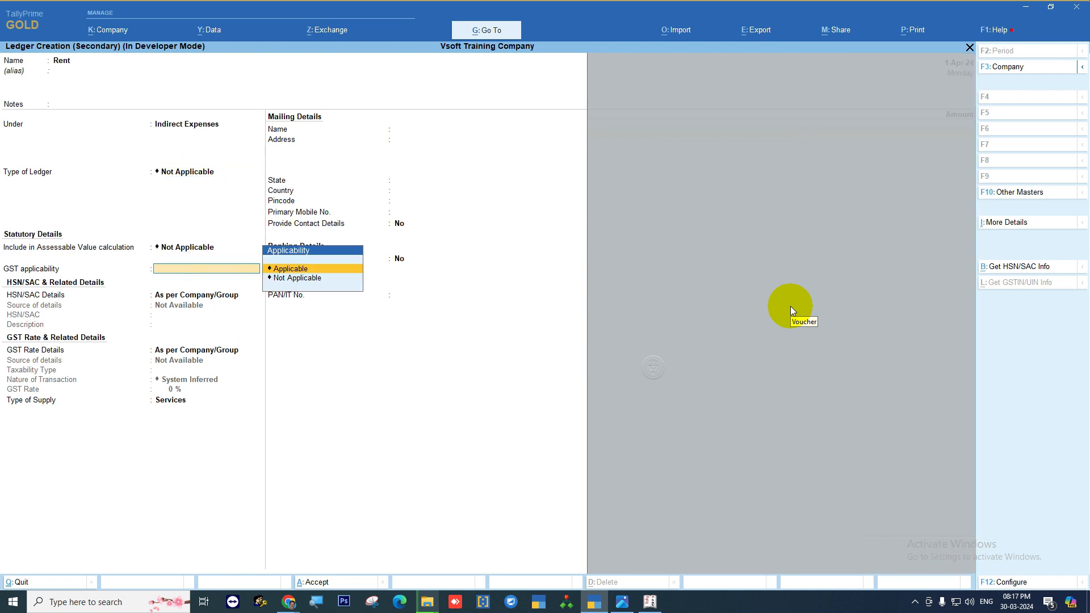
key("Down")
key("Return")
key("Return")
key("Return")
- Enter 5000 as the Rent amount and save the payment voucher with an empty narration
type("5000")
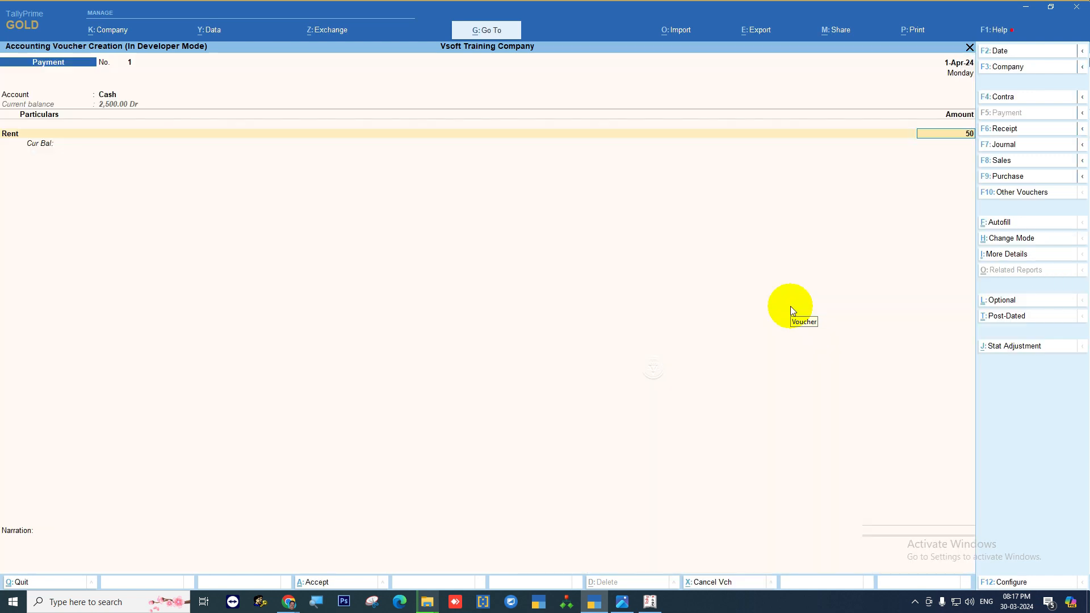
key("Return")
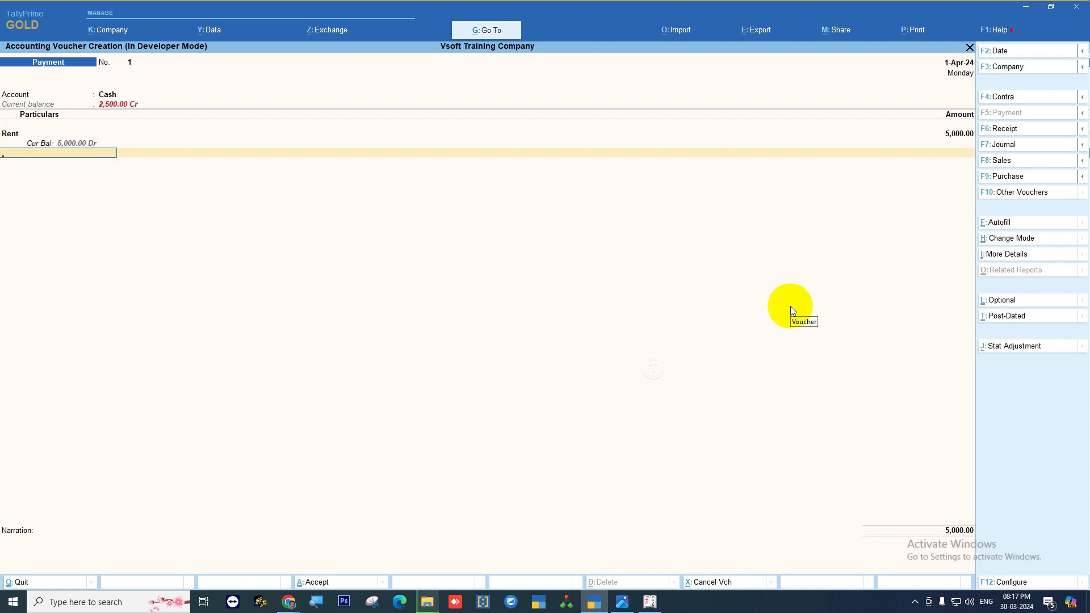
key("Return")
key("BackSpace")
key("Return")
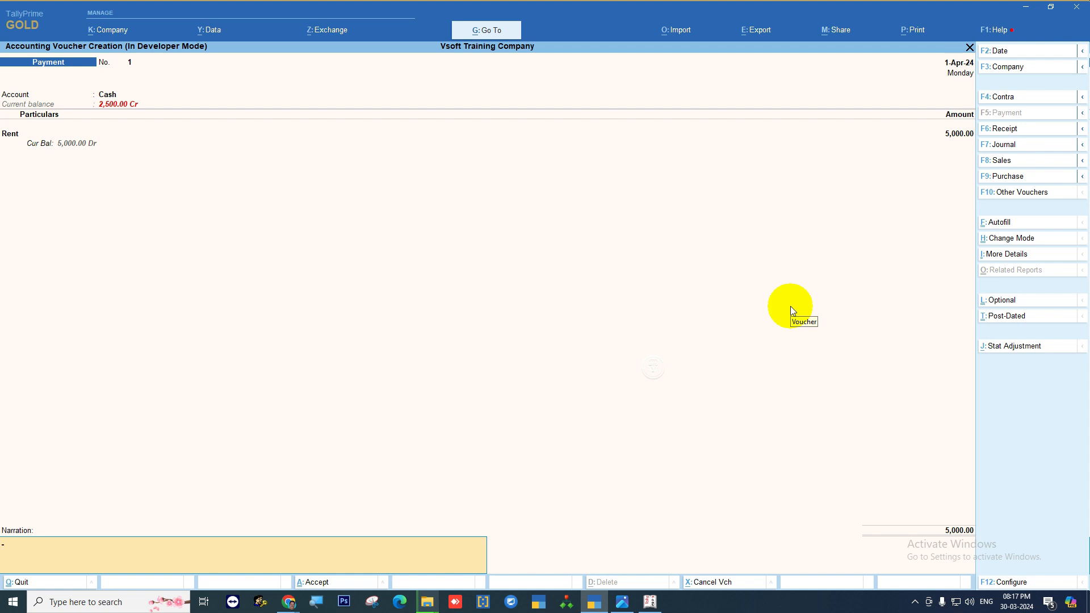
key("Return")
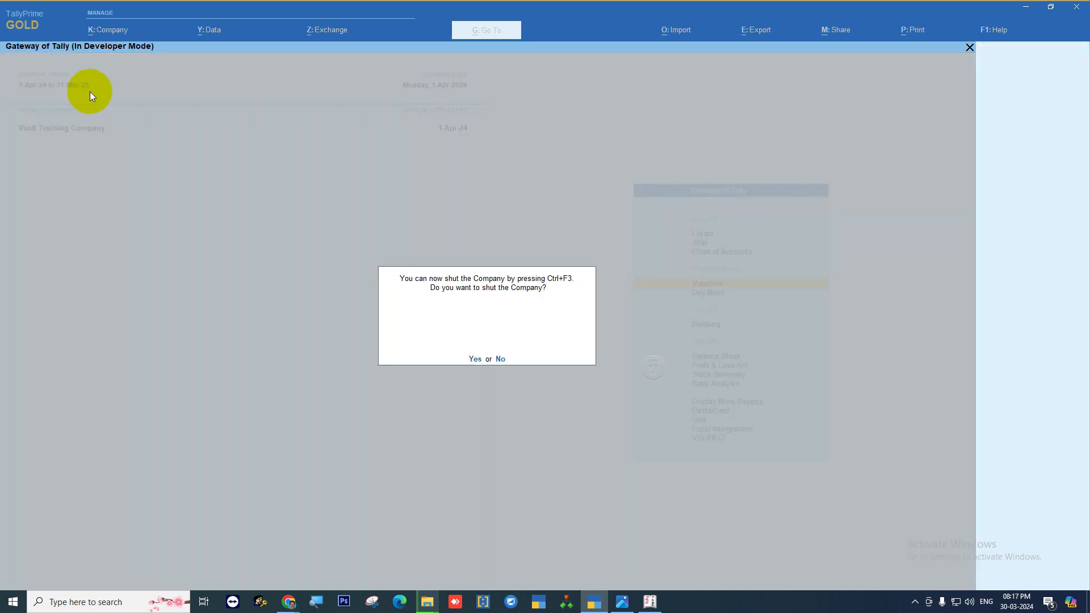
- Shut the open company and load Vsoft Training Company again from D:\TallyPrime\4\data\yearend
key("y")
key("Return")
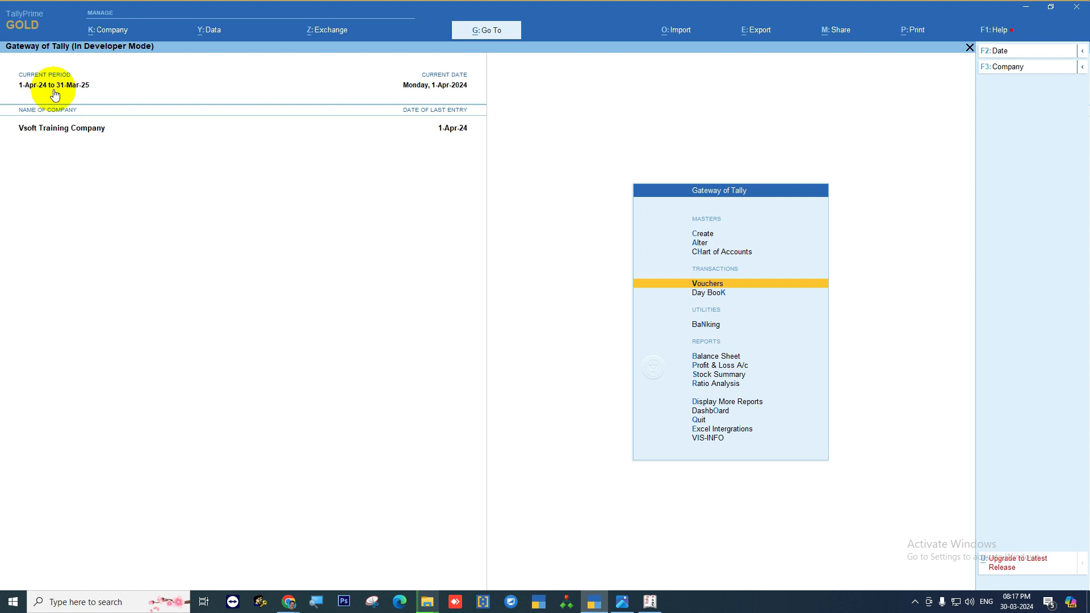
key("alt+F3")
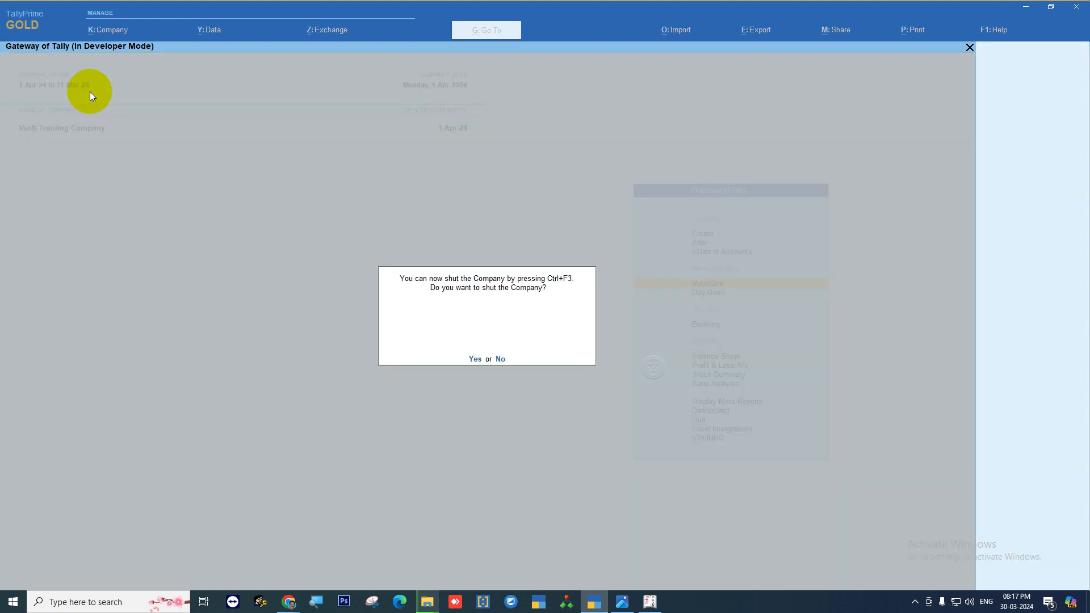
key("y")
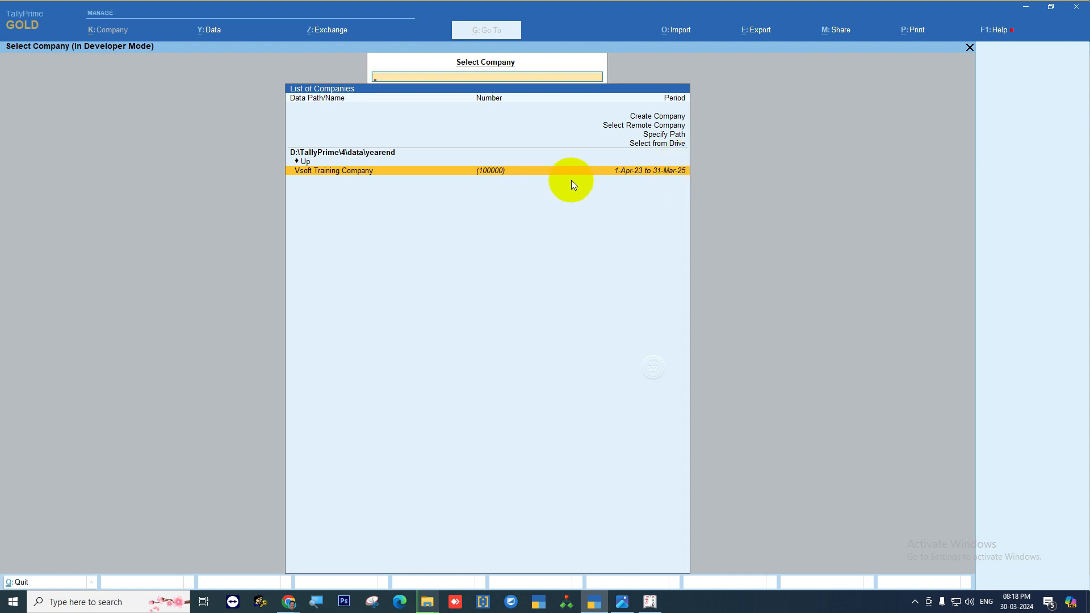
left_click(649, 176)
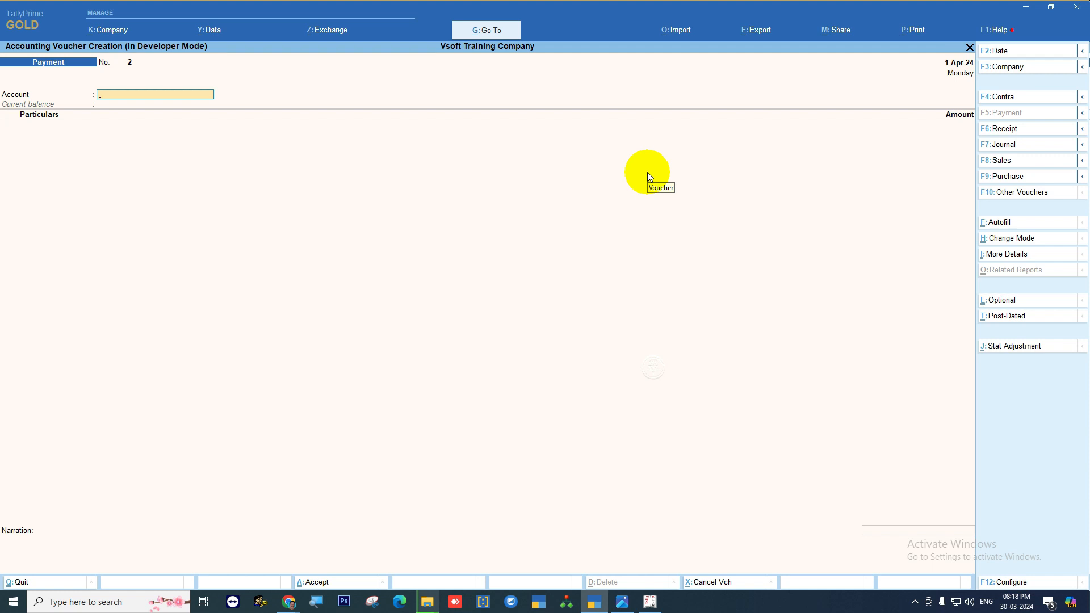
key("Escape")
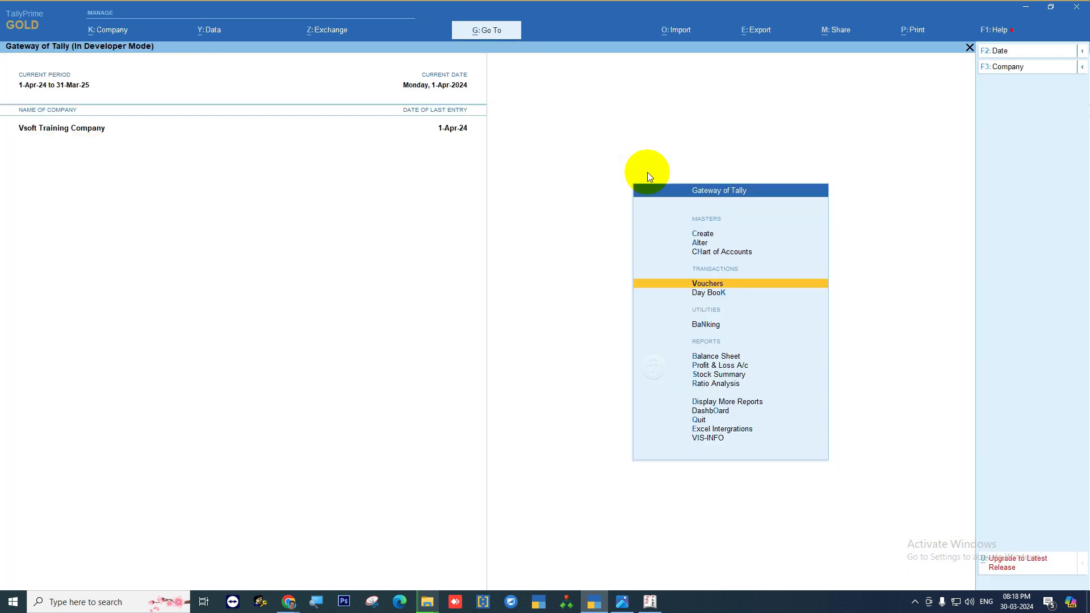
key("alt+F2")
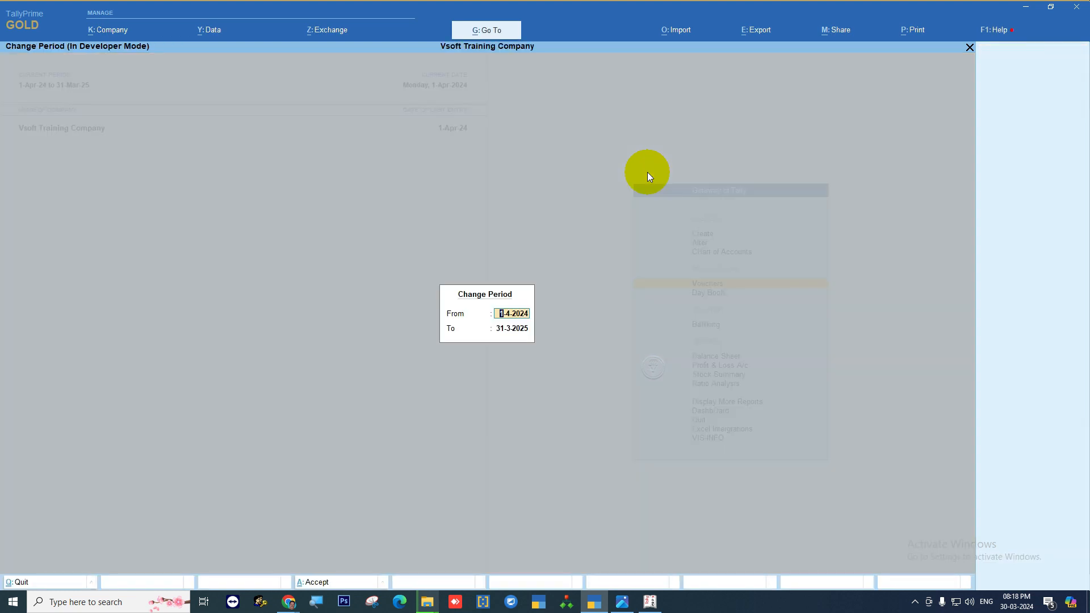
type("1-4-2023")
key("Return")
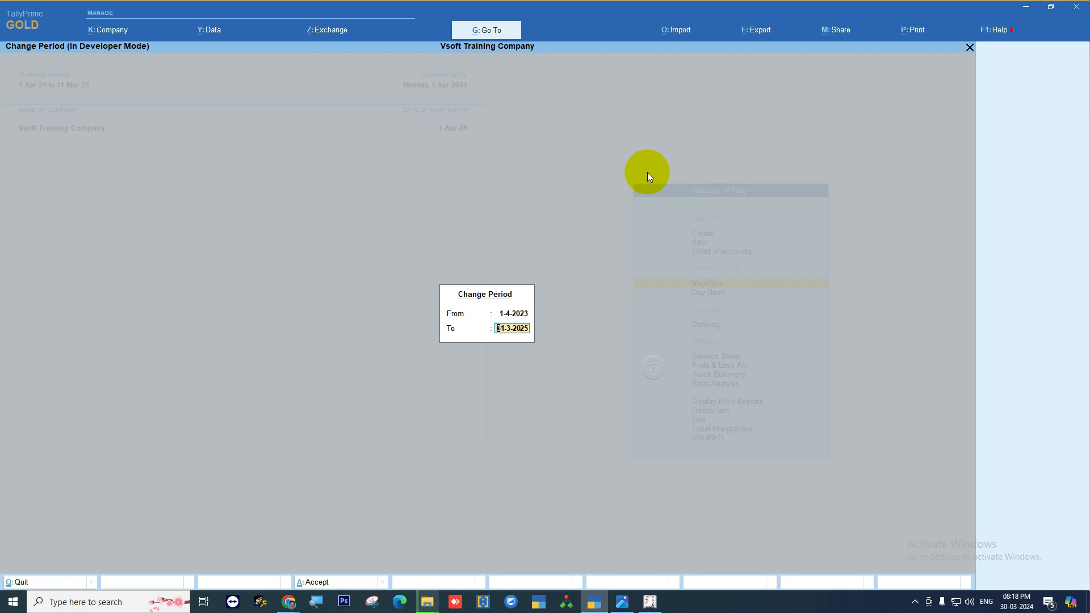
key("Escape")
key("Return")
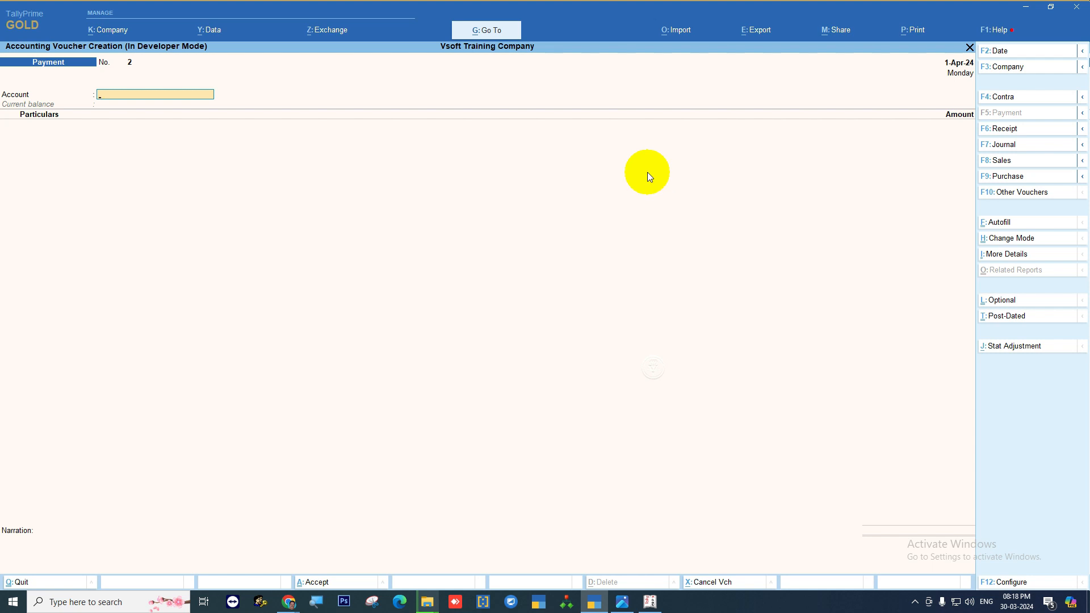
key("Escape")
key("Return")
key("Escape")
key("Return")
key("alt+F2")
key("Escape")
key("Return")
key("Escape")
key("Return")
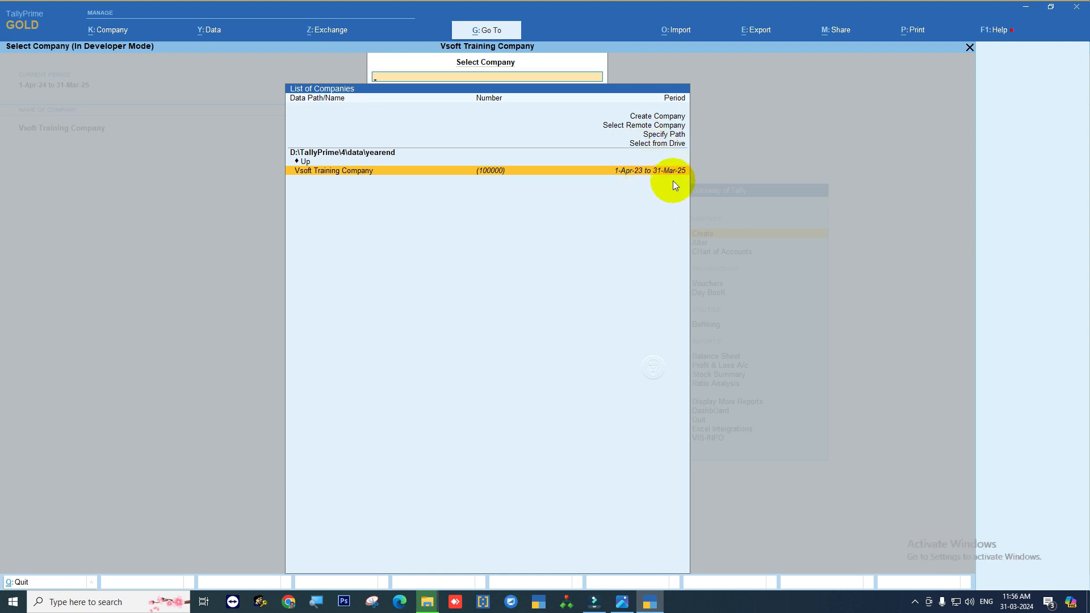
- Select Vsoft Training Company and try to change its current period to 1-4-2023 through 31-3-2024
key("Return")
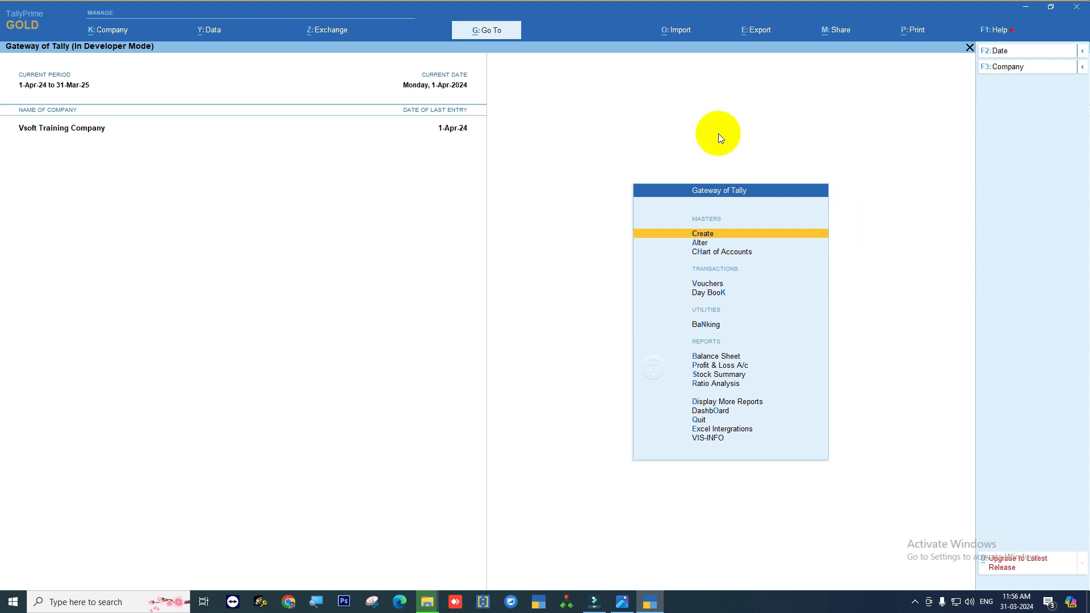
key("alt+F2")
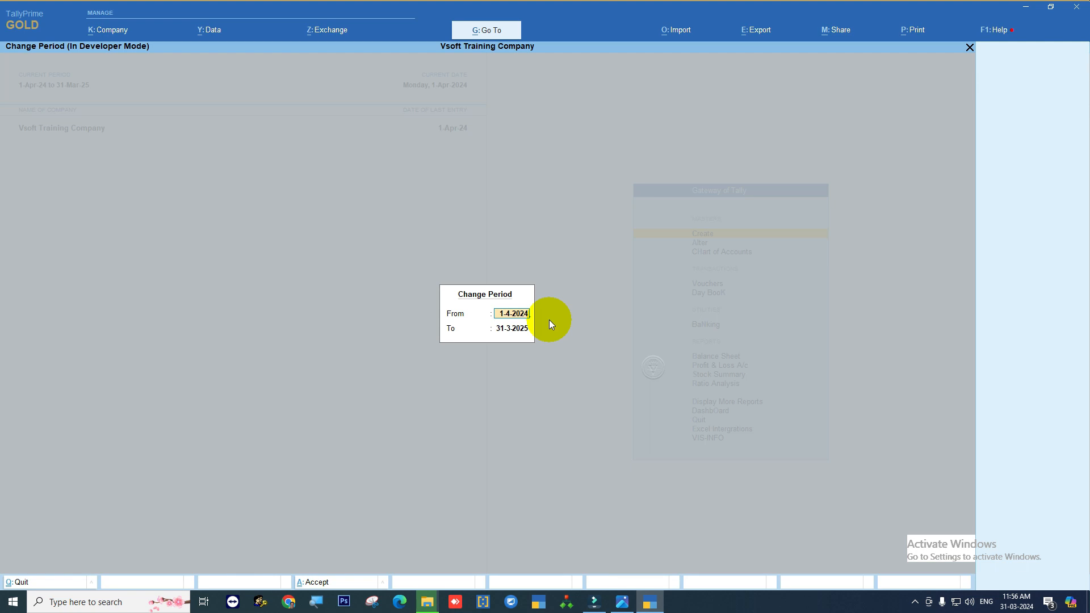
key("BackSpace")
type("3")
key("Return")
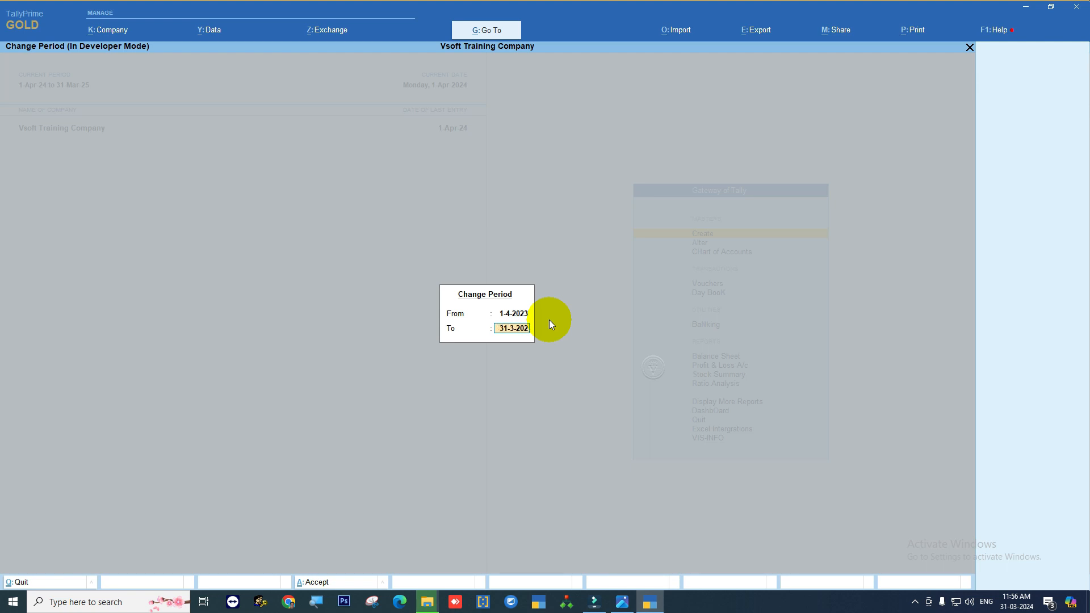
type("31-3-2024")
key("Return")
key("d")
key("a")
key("s")
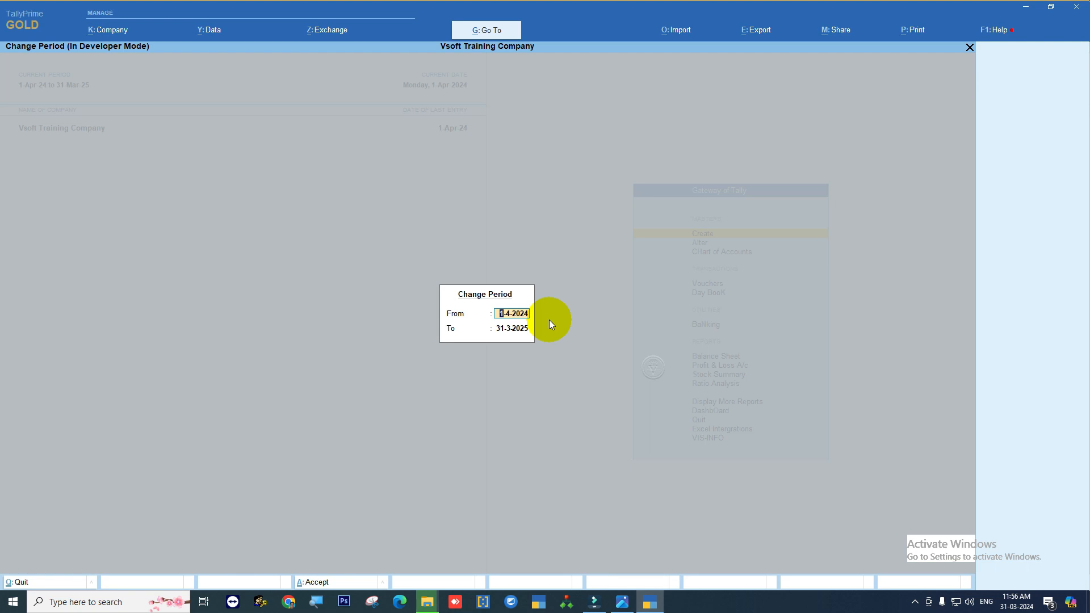
- Set the company's current period to run from 1-4-2023 to 31-3-2024
key("BackSpace")
type("3")
key("Return")
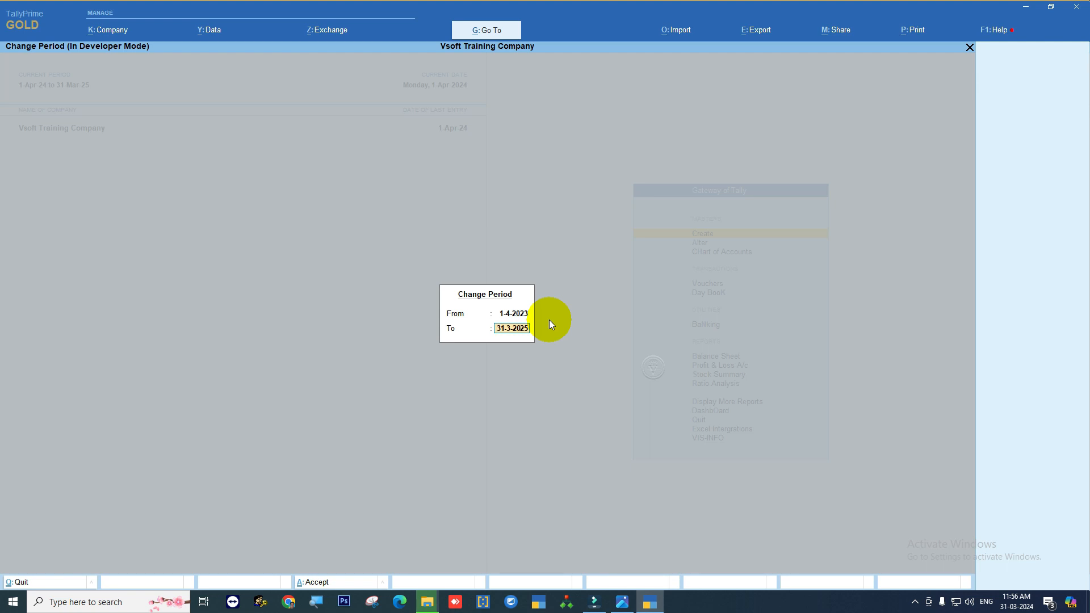
key("BackSpace")
type("4")
key("Return")
- Examine the Sales Register for the 2023-24 period, including March's sales vouchers, and return to Gateway of Tally
key("d")
key("a")
key("s")
key("Return")
key("Escape")
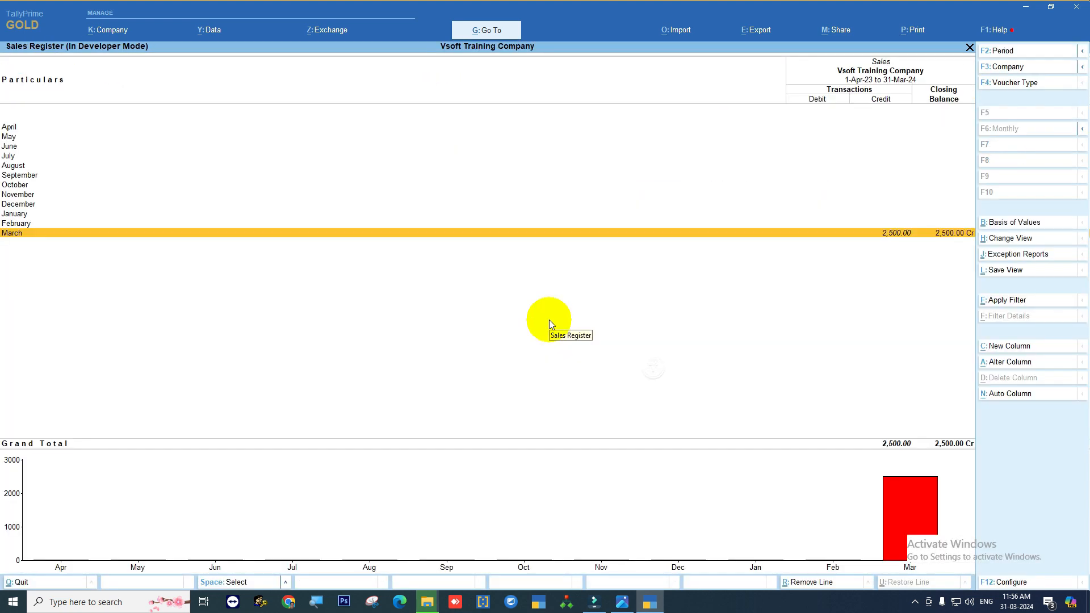
key("Escape")
key("Escape")
key("Escape")
key("Escape")
key("n")
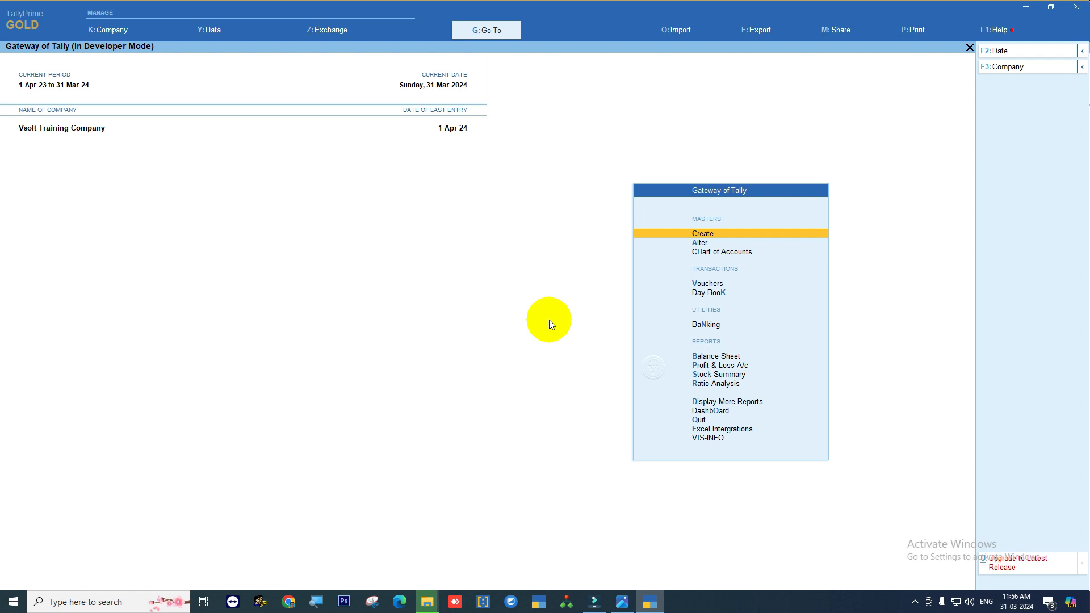
- Check the March sales voucher list once more and close the sales reports
key("alt+F2")
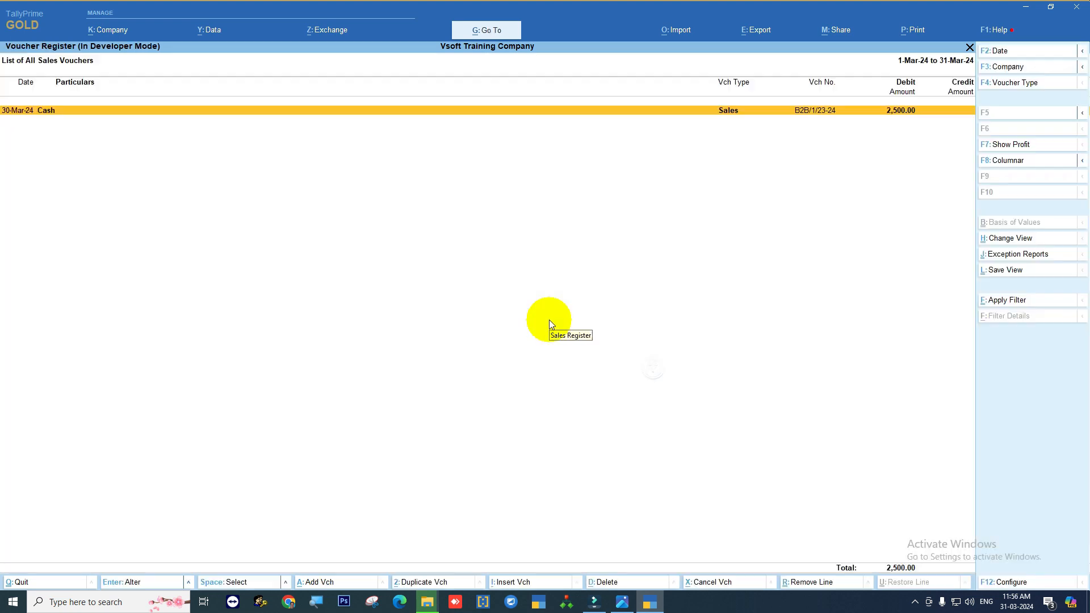
key("Escape")
key("Escape")
key("Escape")
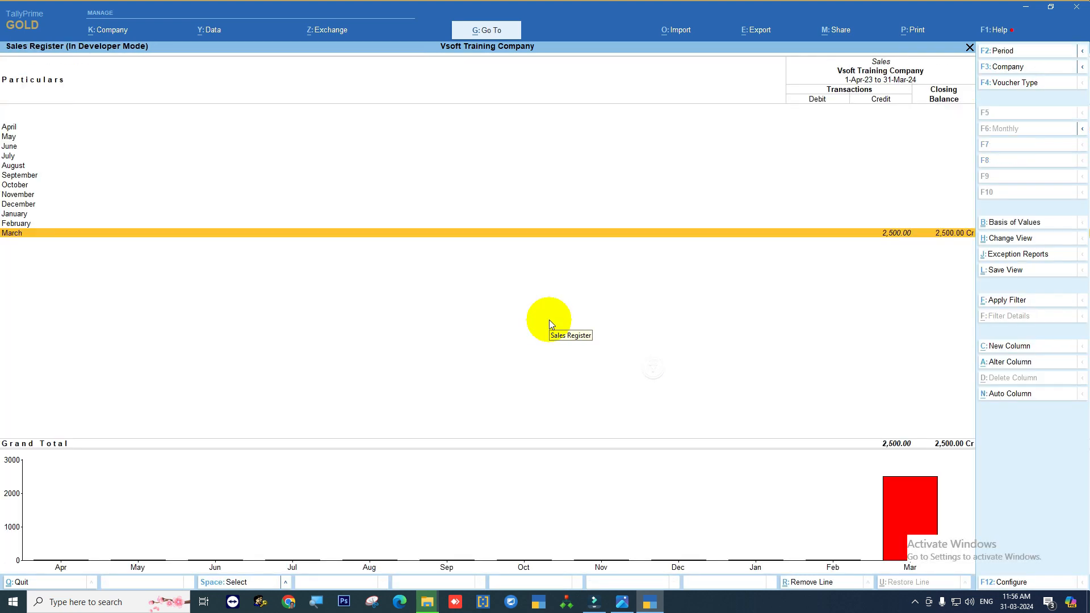
key("Escape")
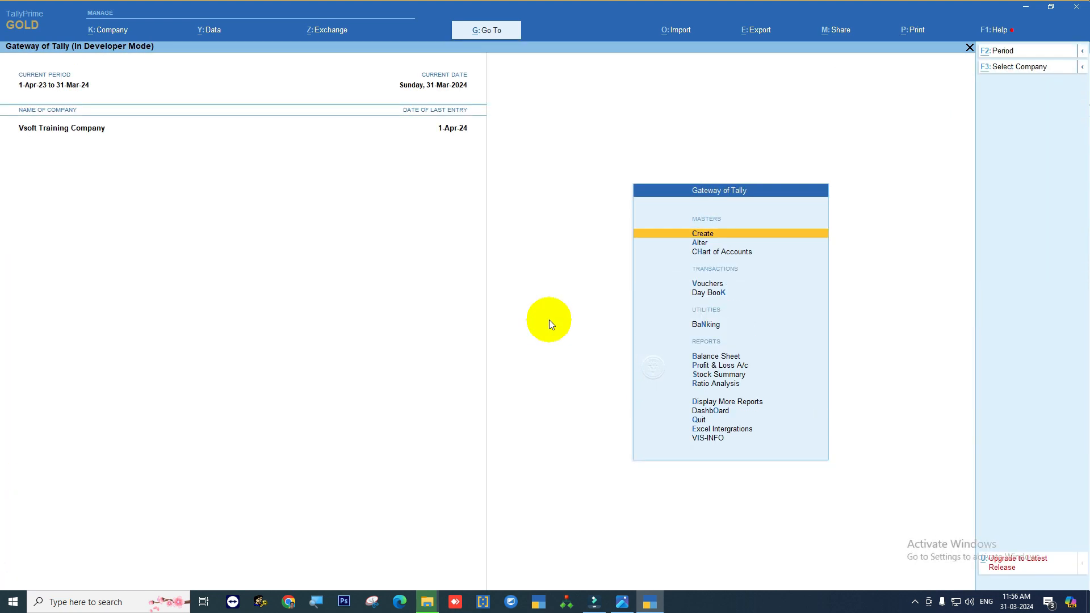
- Open the current period of Vsoft Training Company for changing
key("alt+F2")
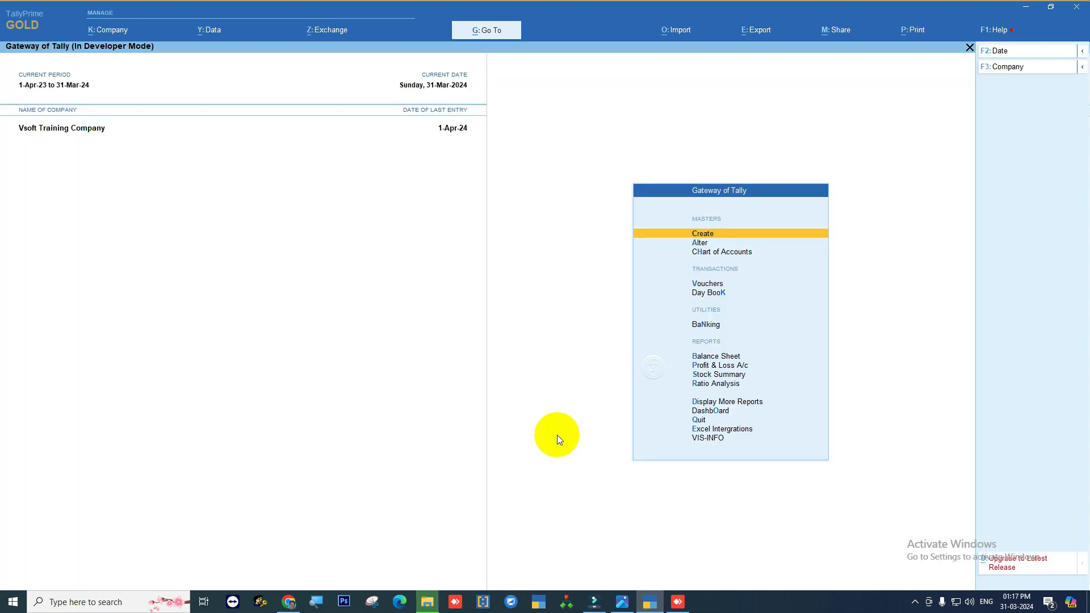
key("ctrl")
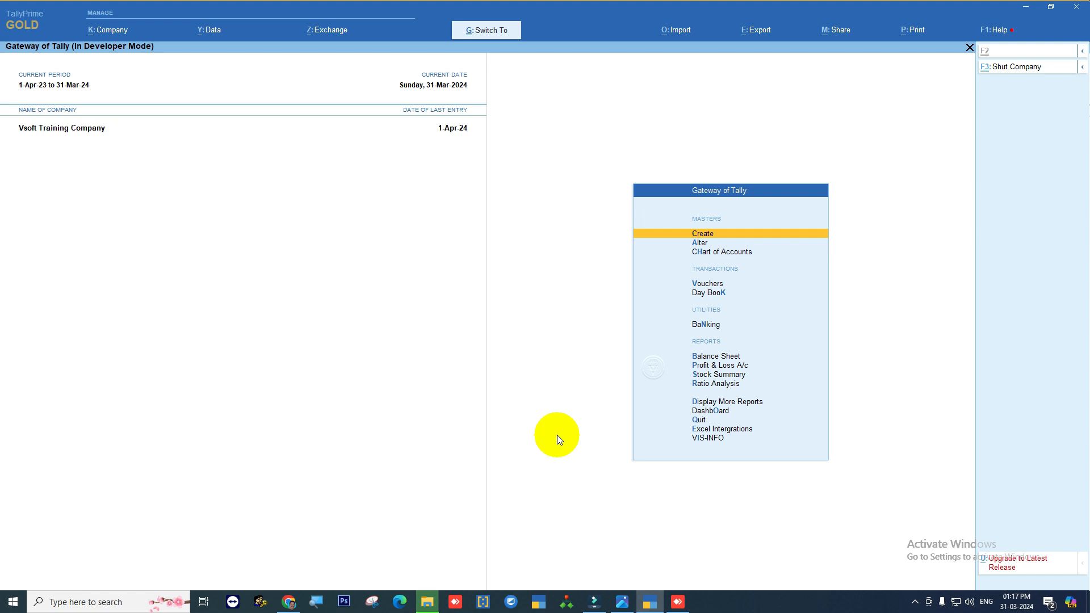
key("ctrl")
key("ctrl")
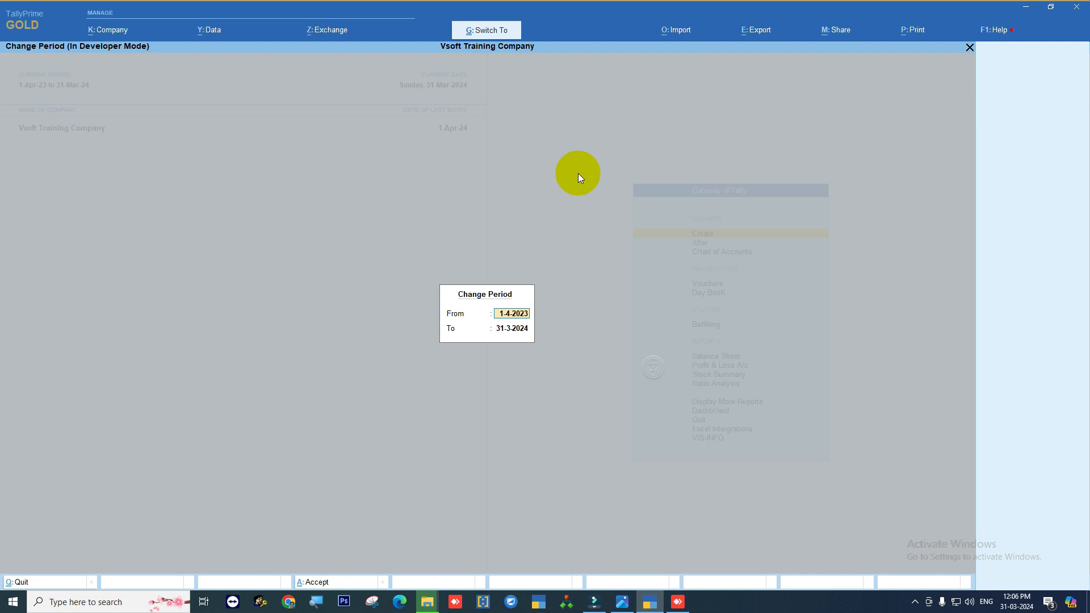
key("ctrl")
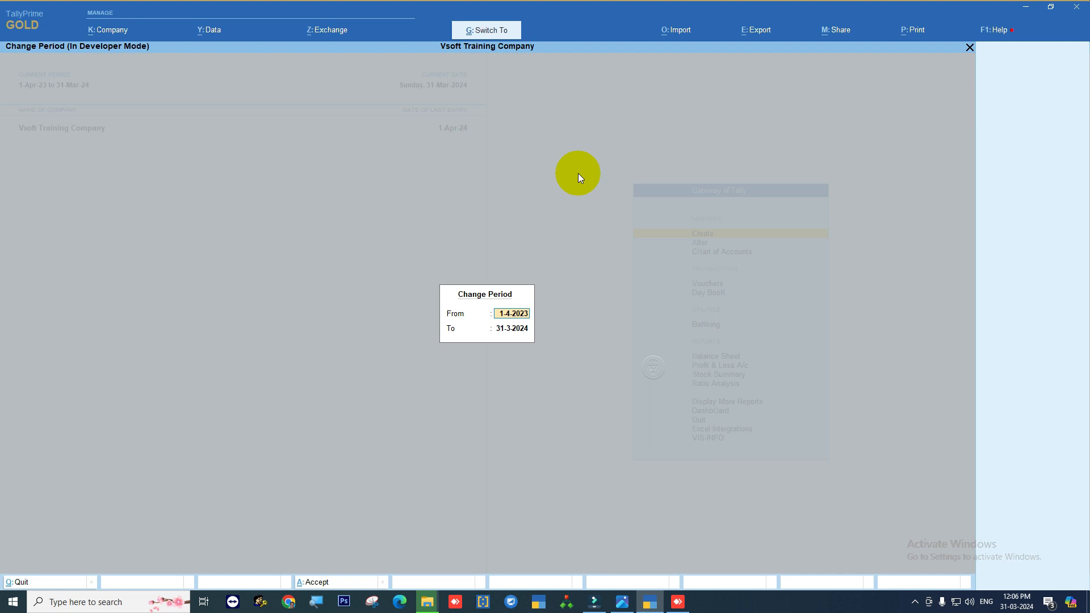